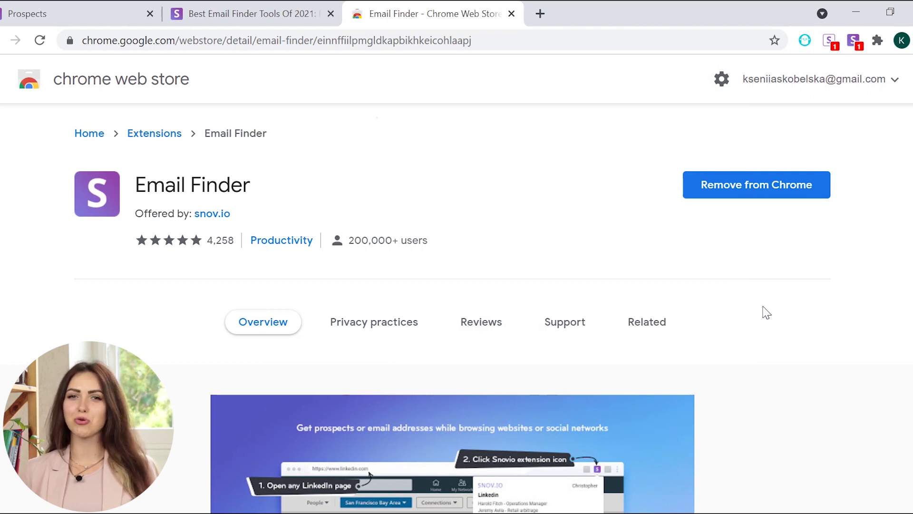
Step: Close the Web Store tab and select the author line in the blog post
{"action": "left_click", "coordinate": [511, 14]}
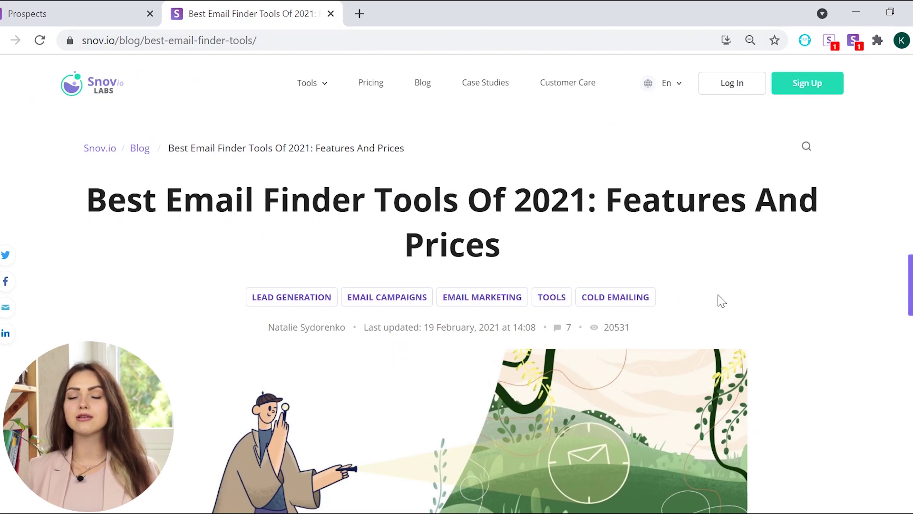
{"action": "scroll", "coordinate": [721, 300], "scroll_direction": "down", "scroll_amount": 20}
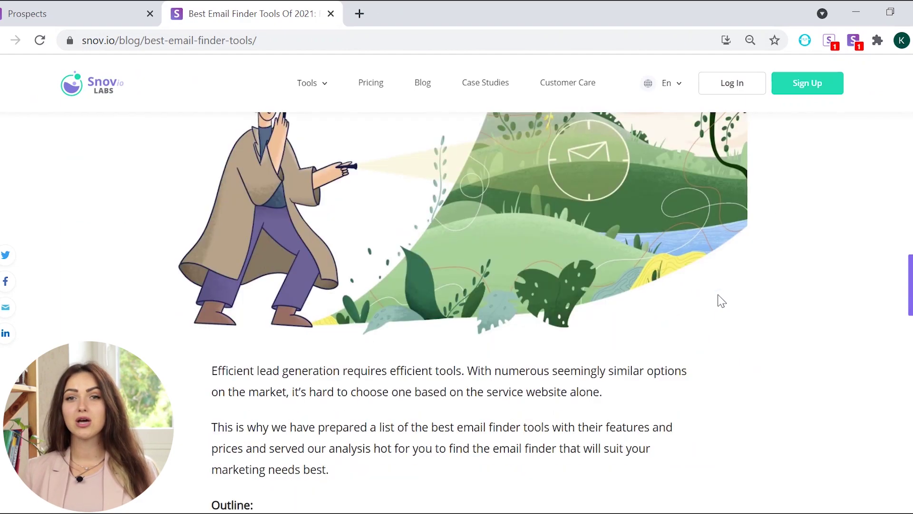
{"action": "scroll", "coordinate": [361, 351], "scroll_direction": "down", "scroll_amount": 15}
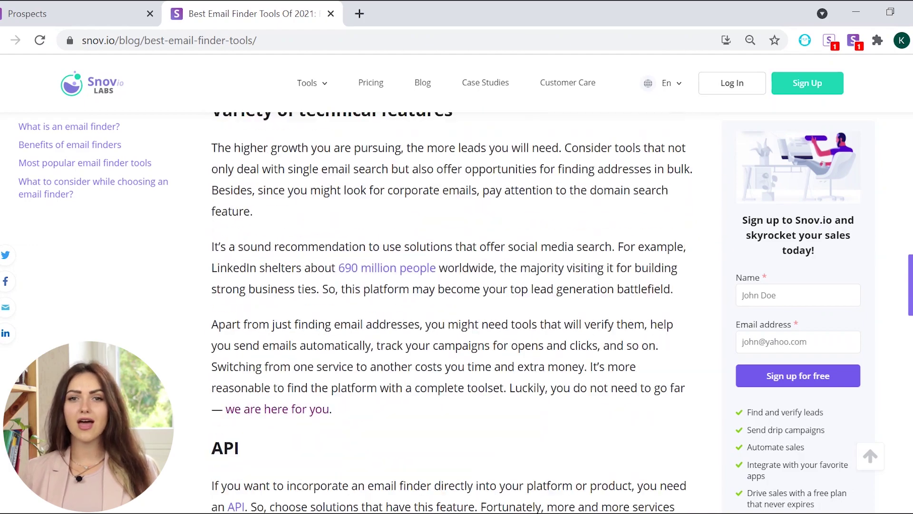
{"action": "left_click_drag", "start_coordinate": [327, 332], "coordinate": [211, 336]}
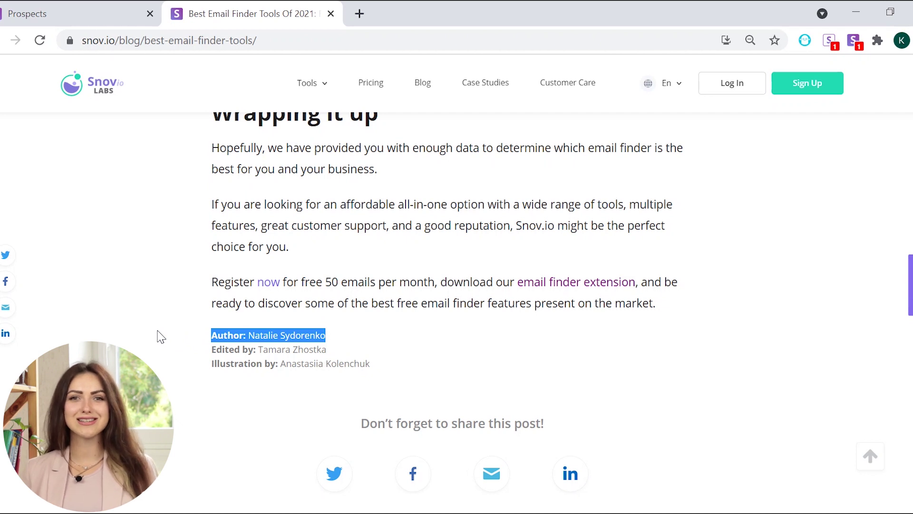
Step: Run the Email Finder on the blog page and add the Snov.io copywriter to Sales Blogs
{"action": "left_click", "coordinate": [856, 42]}
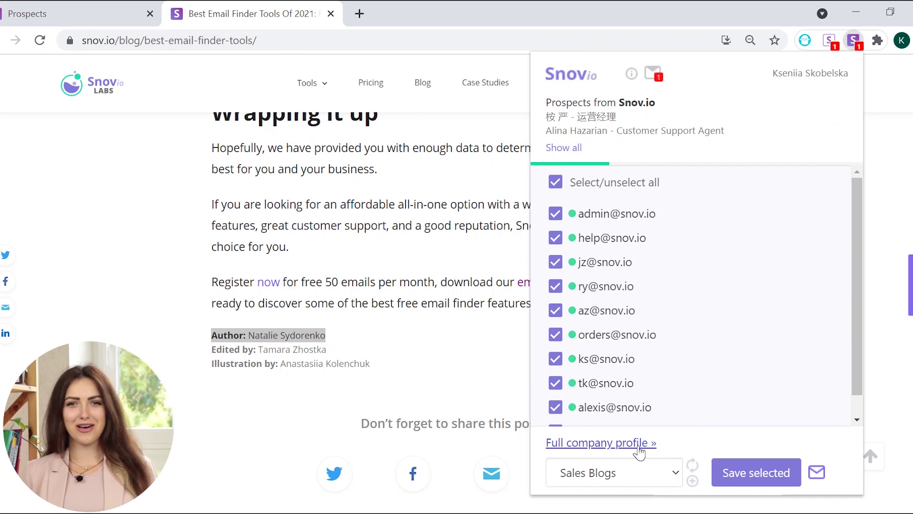
{"action": "left_click", "coordinate": [640, 443]}
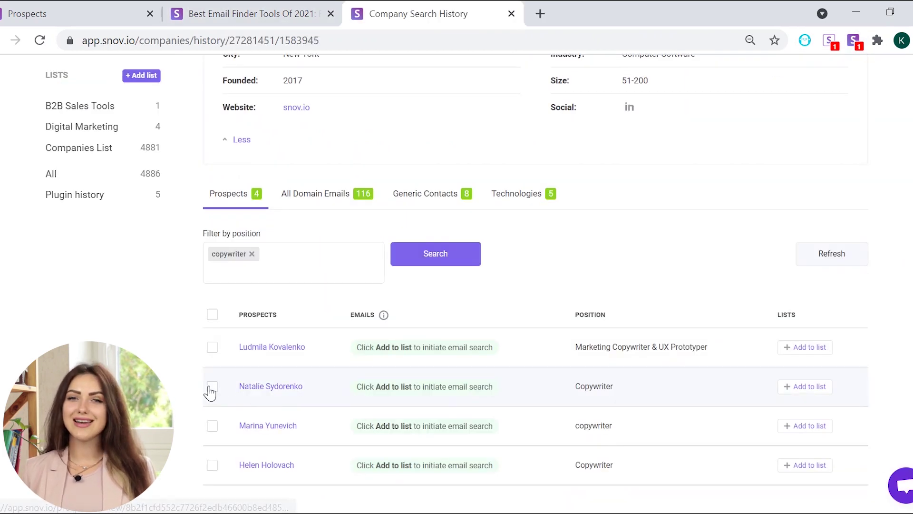
{"action": "left_click", "coordinate": [212, 387]}
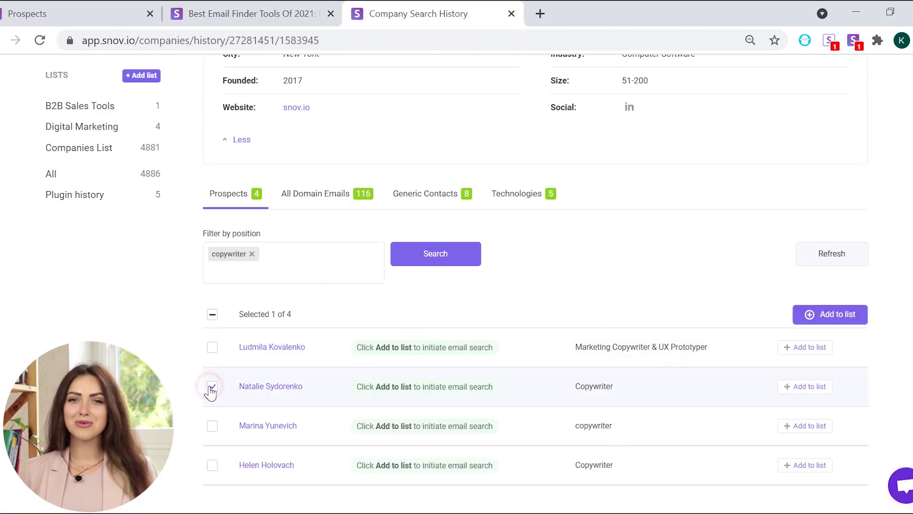
{"action": "left_click", "coordinate": [805, 387]}
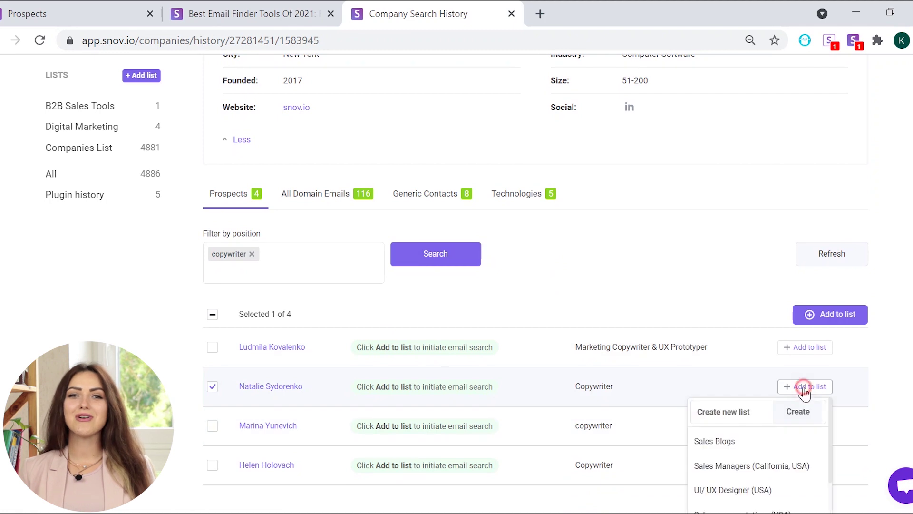
{"action": "left_click", "coordinate": [745, 443]}
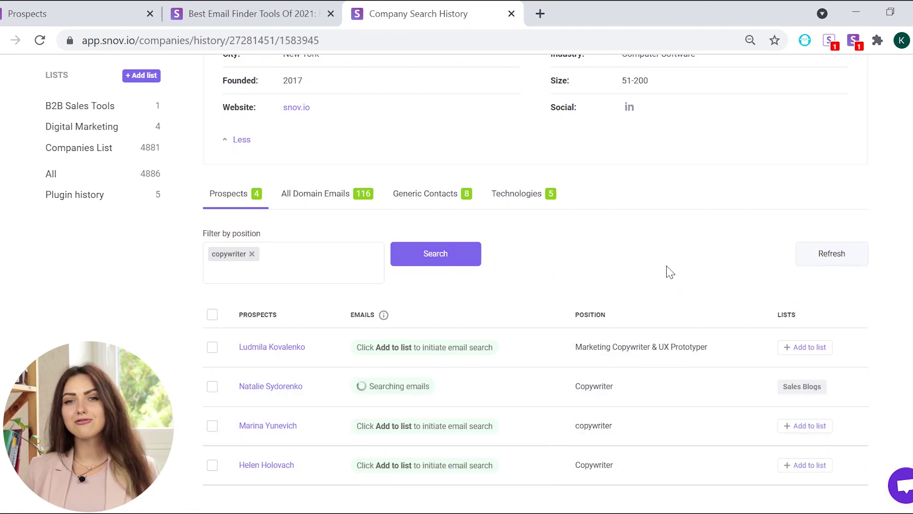
Step: Replace the copywriter position filter with editor and marketer and apply it
{"action": "left_click", "coordinate": [245, 269]}
{"action": "key", "text": "BackSpace"}
{"action": "type", "text": "editor"}
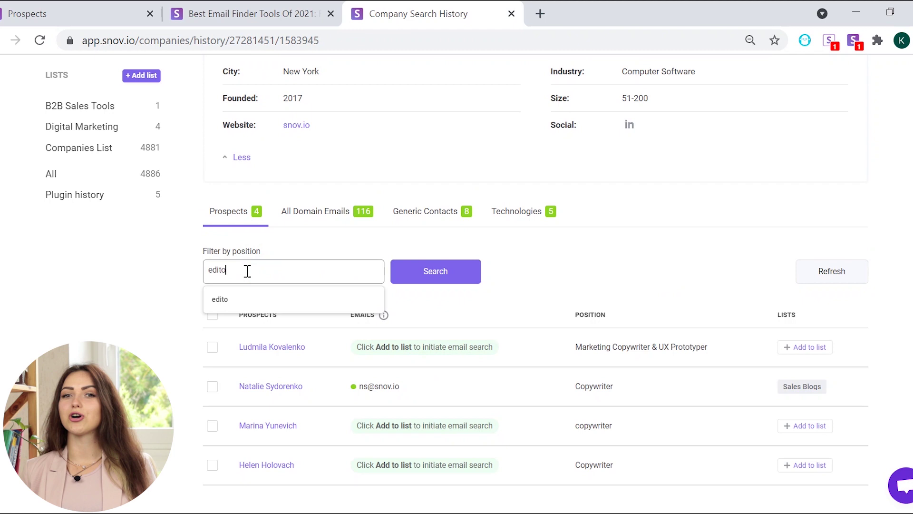
{"action": "key", "text": "Return"}
{"action": "type", "text": "marketer"}
{"action": "key", "text": "Return"}
{"action": "left_click", "coordinate": [450, 277]}
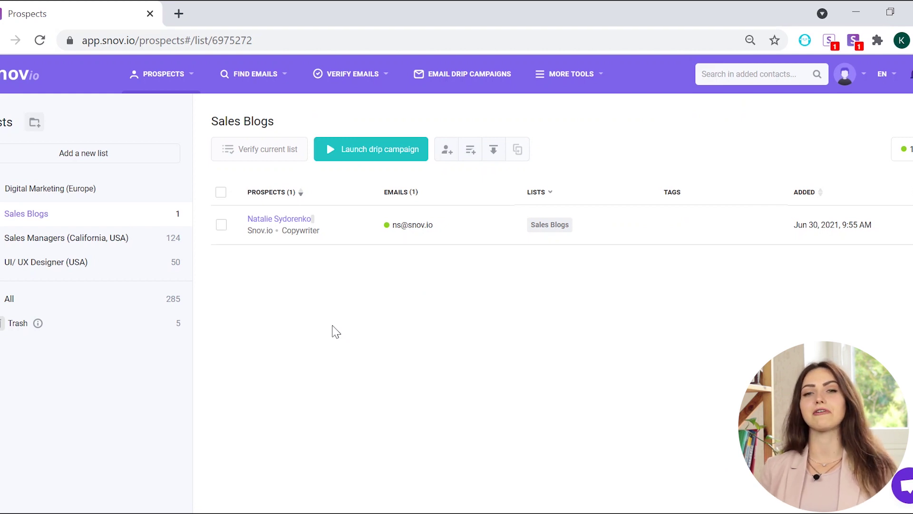
Step: Run a Domain Search for snov.io
{"action": "mouse_move", "coordinate": [256, 73]}
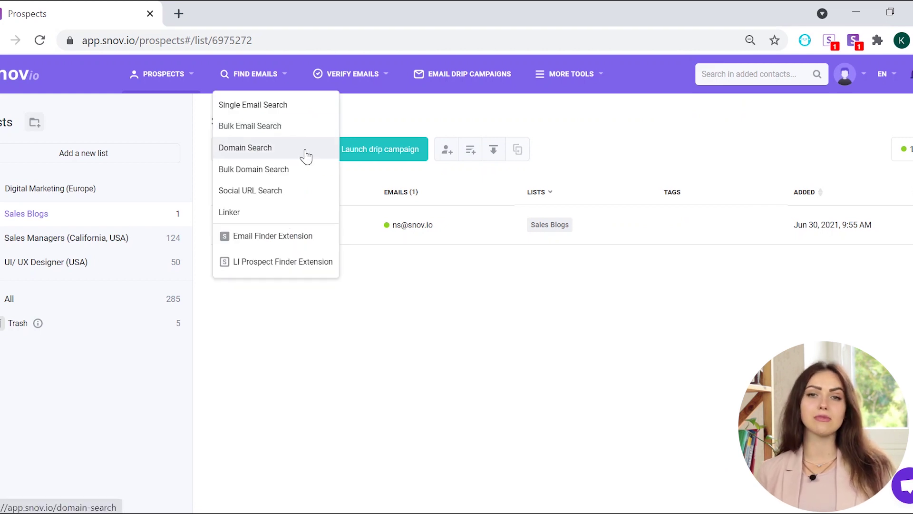
{"action": "left_click", "coordinate": [306, 151]}
{"action": "type", "text": "sno"}
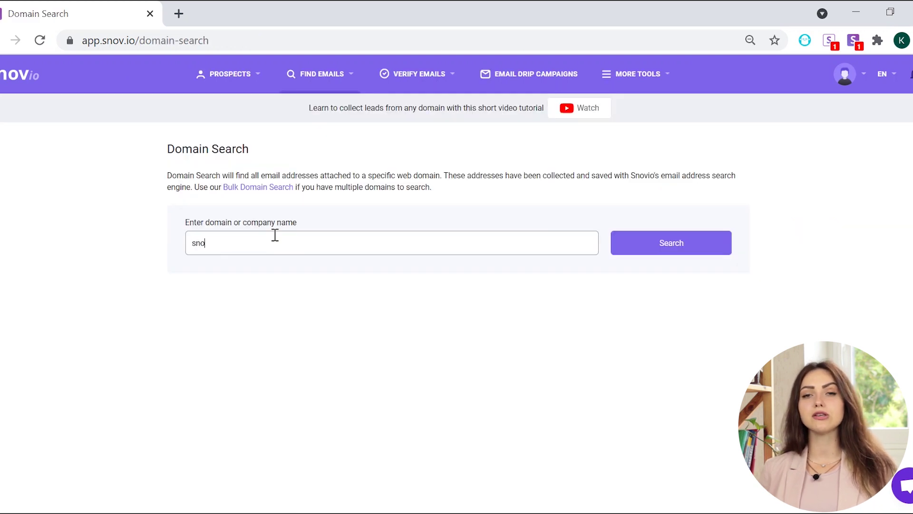
{"action": "type", "text": "v.i"}
{"action": "type", "text": "o"}
{"action": "key", "text": "Return"}
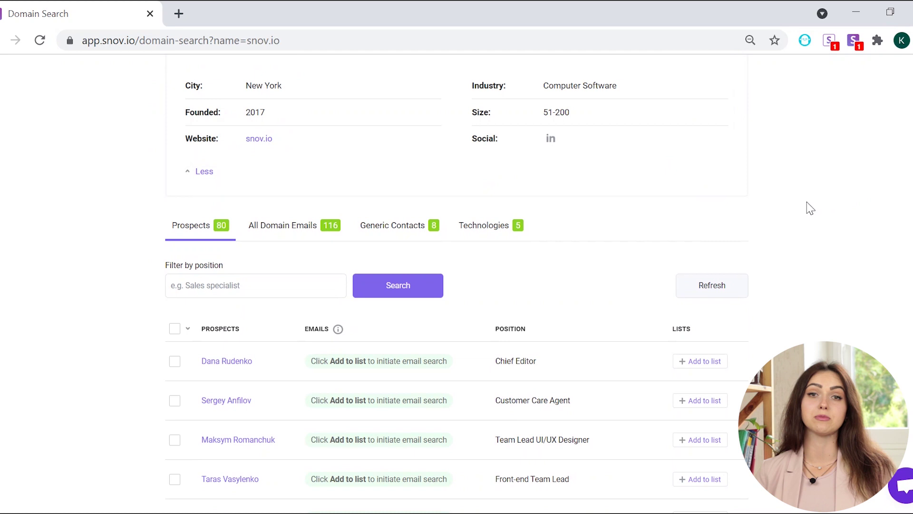
Step: Filter the results by position editor and add the second Chief Editor to Sales Blogs
{"action": "left_click", "coordinate": [275, 287]}
{"action": "type", "text": "editor"}
{"action": "key", "text": "Return"}
{"action": "left_click", "coordinate": [398, 291]}
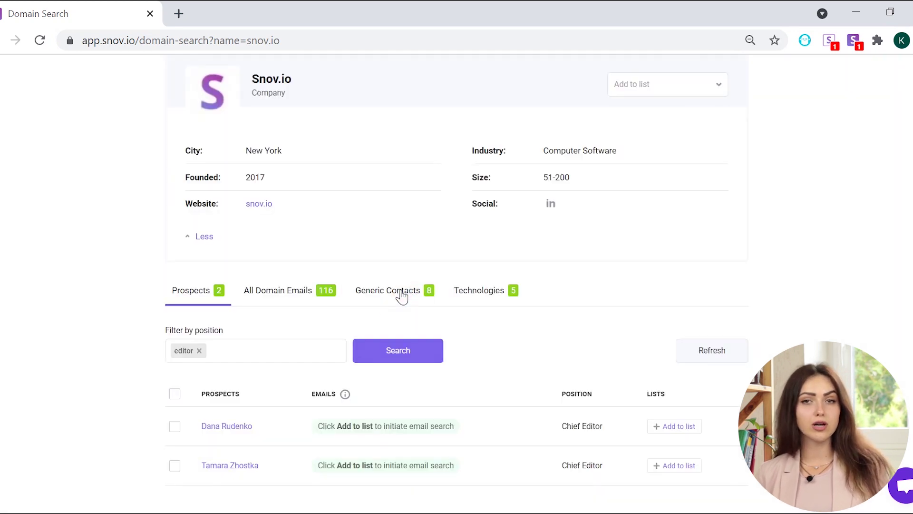
{"action": "left_click", "coordinate": [175, 466]}
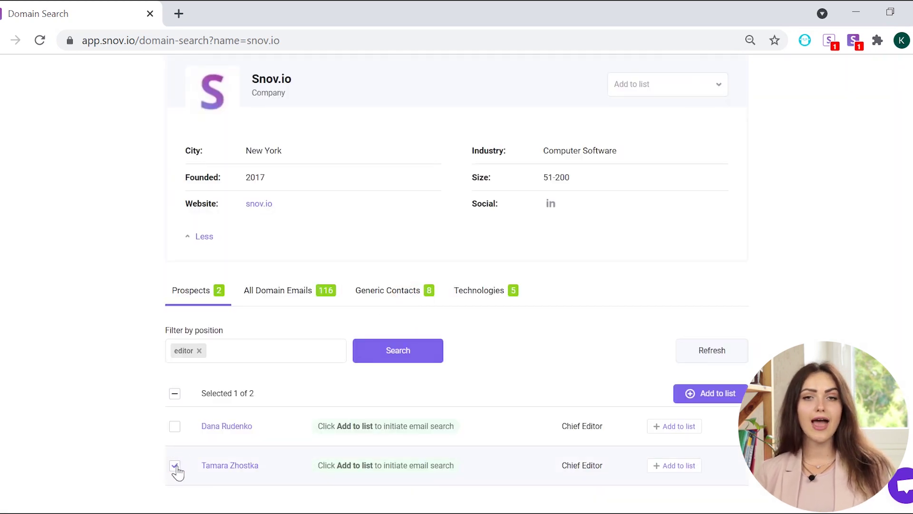
{"action": "left_click", "coordinate": [675, 466]}
{"action": "left_click", "coordinate": [636, 369]}
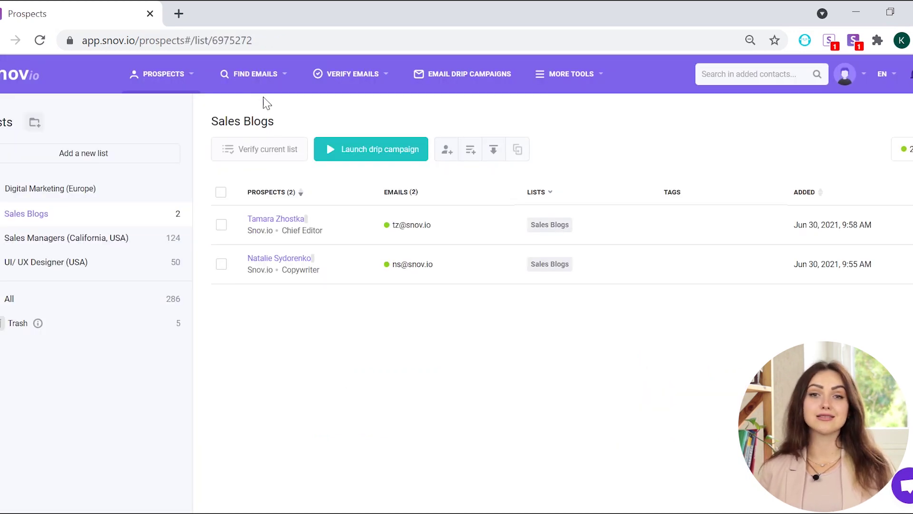
Step: Find the named person's email at snov.io via Single Email Search and add them to Sales Blogs
{"action": "mouse_move", "coordinate": [263, 86]}
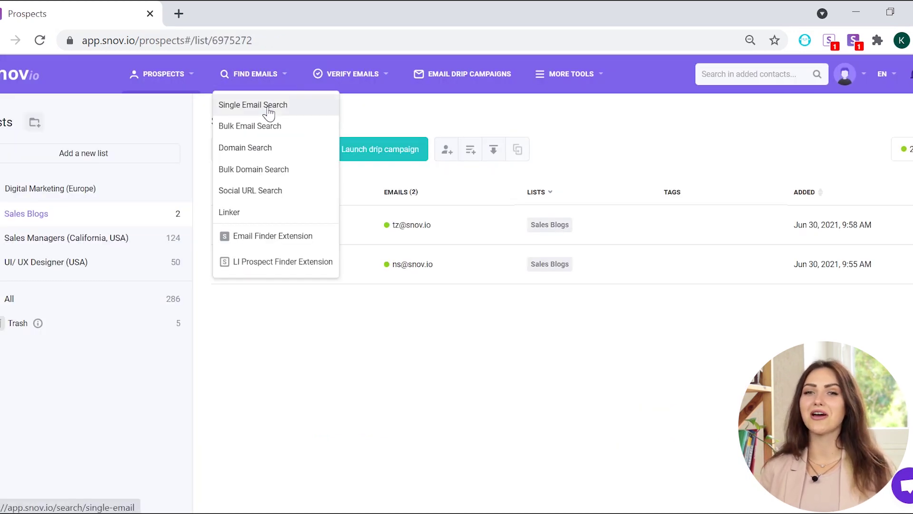
{"action": "left_click", "coordinate": [317, 114]}
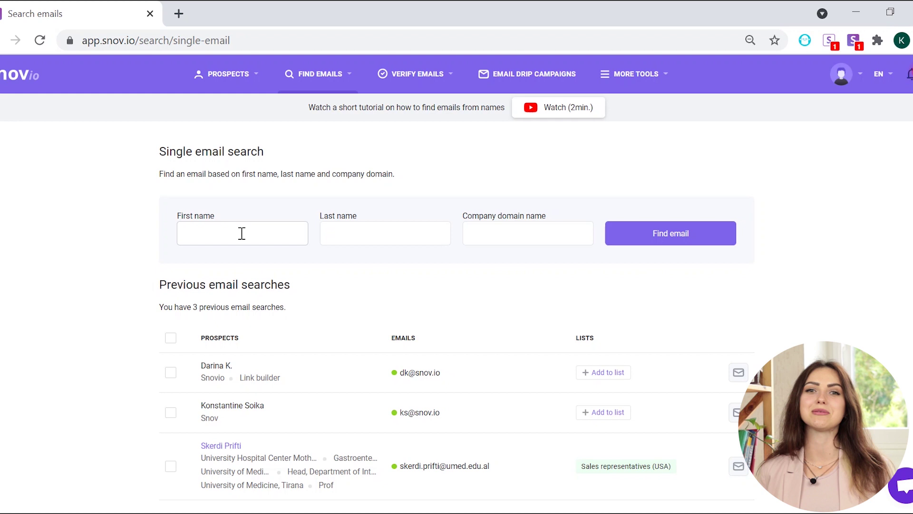
{"action": "left_click", "coordinate": [241, 233]}
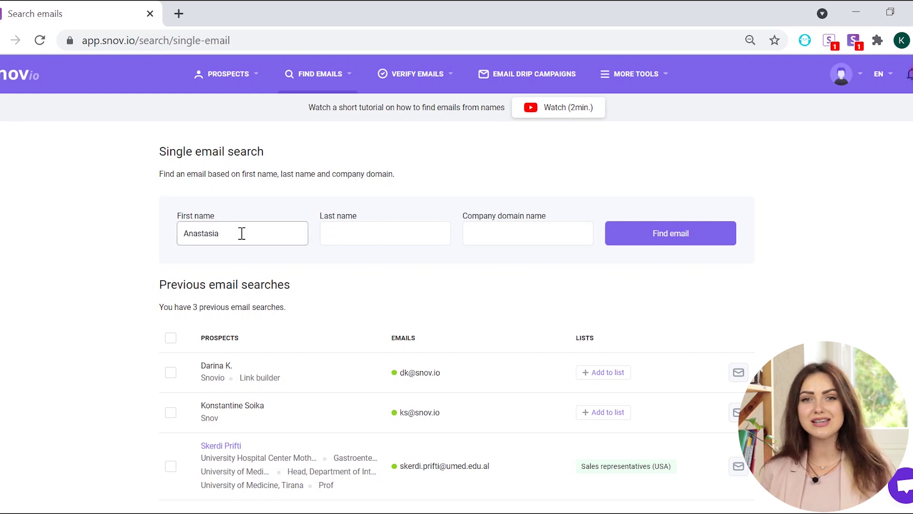
{"action": "left_click", "coordinate": [355, 236]}
{"action": "left_click", "coordinate": [480, 233]}
{"action": "type", "text": "snov.io"}
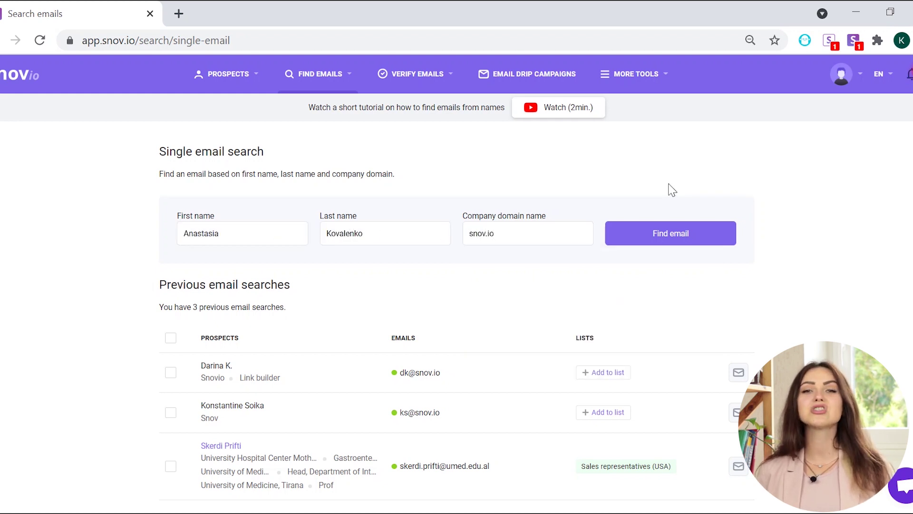
{"action": "left_click", "coordinate": [669, 234]}
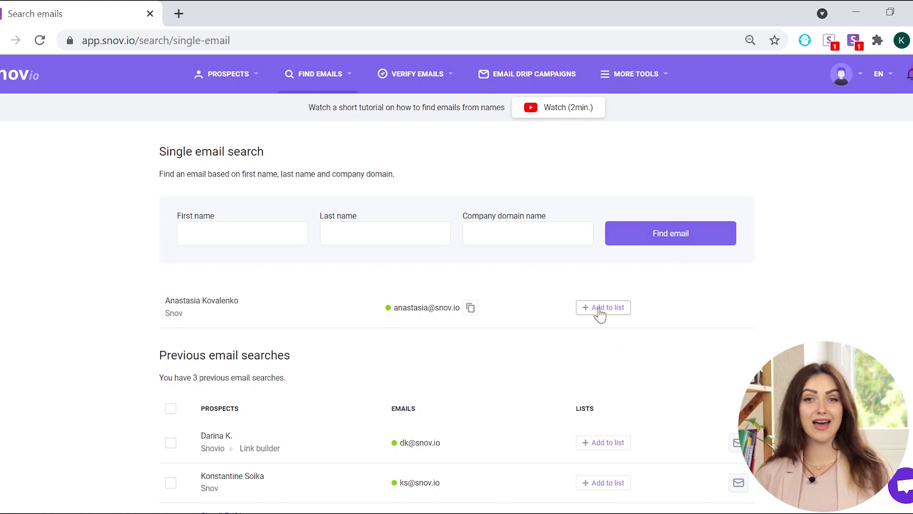
{"action": "left_click", "coordinate": [599, 308]}
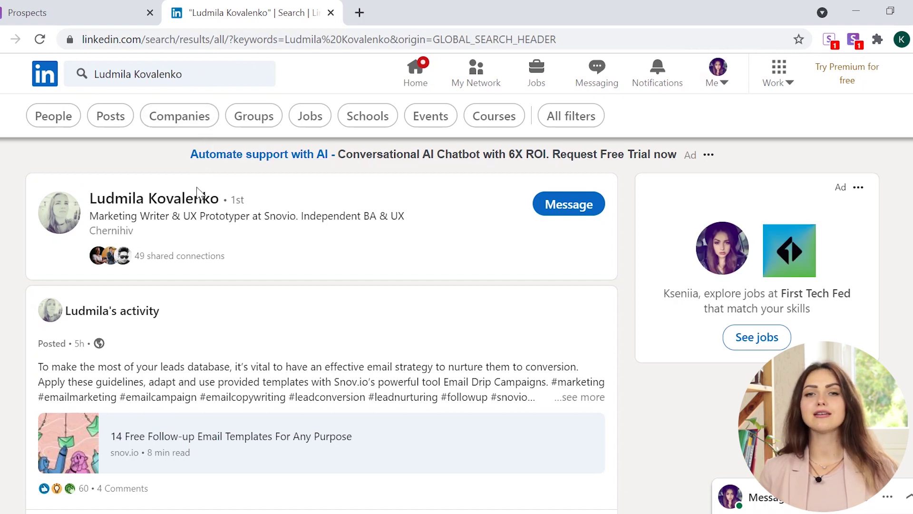
Step: Save the writer's email from their LinkedIn profile to Sales Blogs and open that list
{"action": "left_click", "coordinate": [202, 197]}
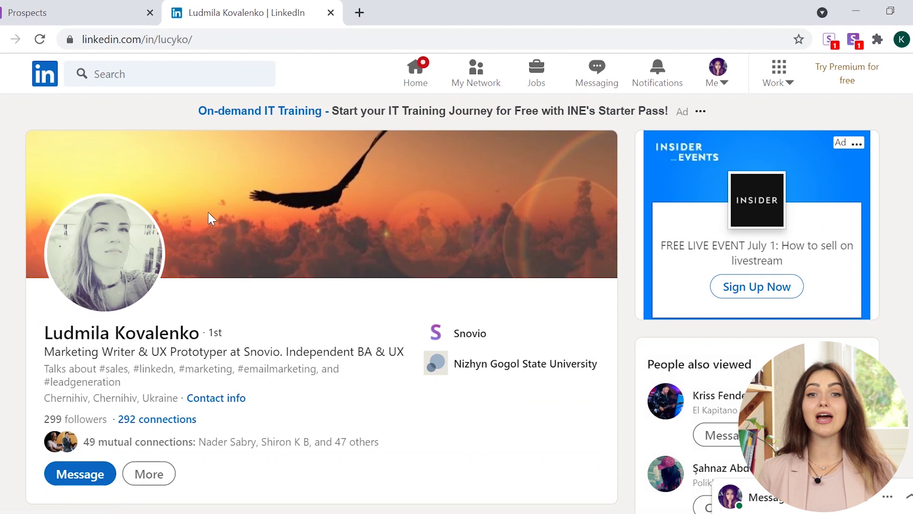
{"action": "left_click", "coordinate": [830, 39]}
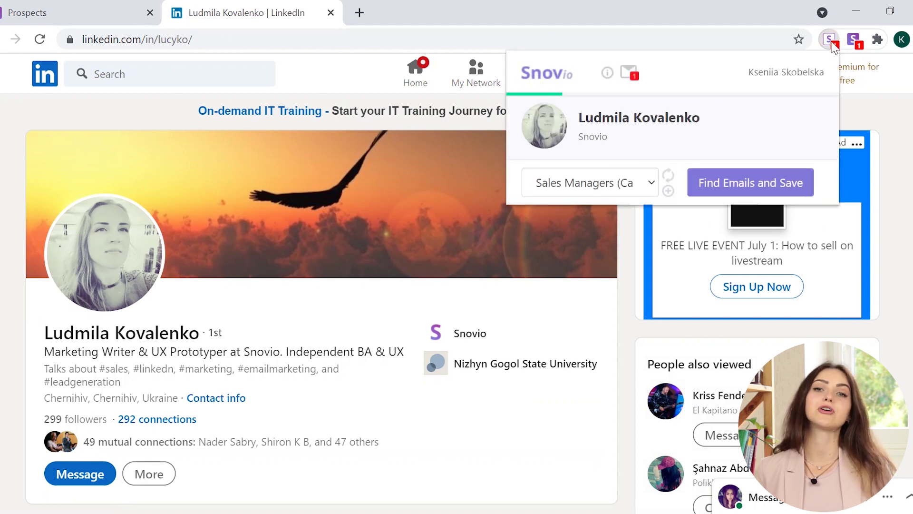
{"action": "left_click", "coordinate": [648, 184]}
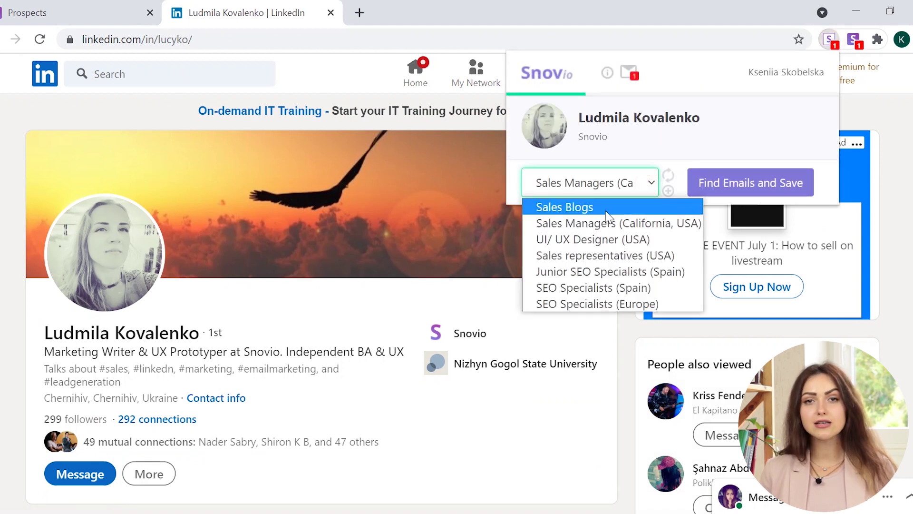
{"action": "left_click", "coordinate": [605, 213]}
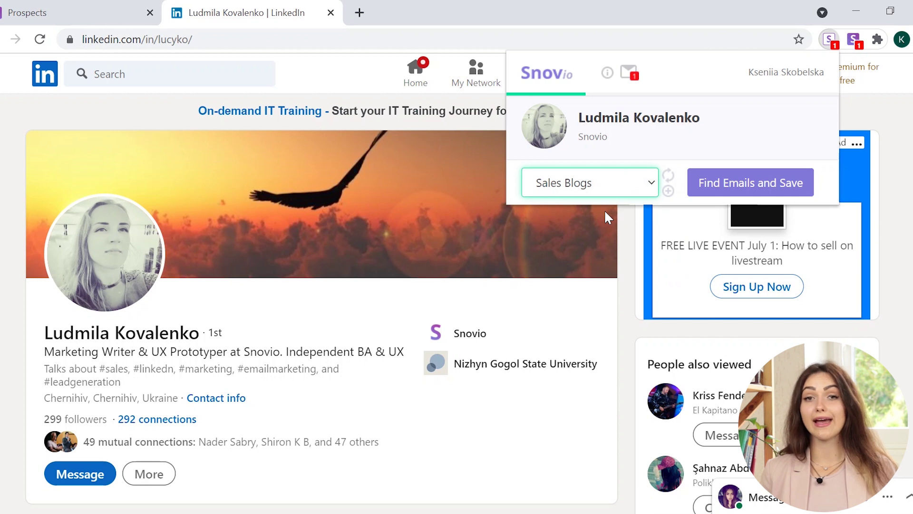
{"action": "left_click", "coordinate": [769, 183]}
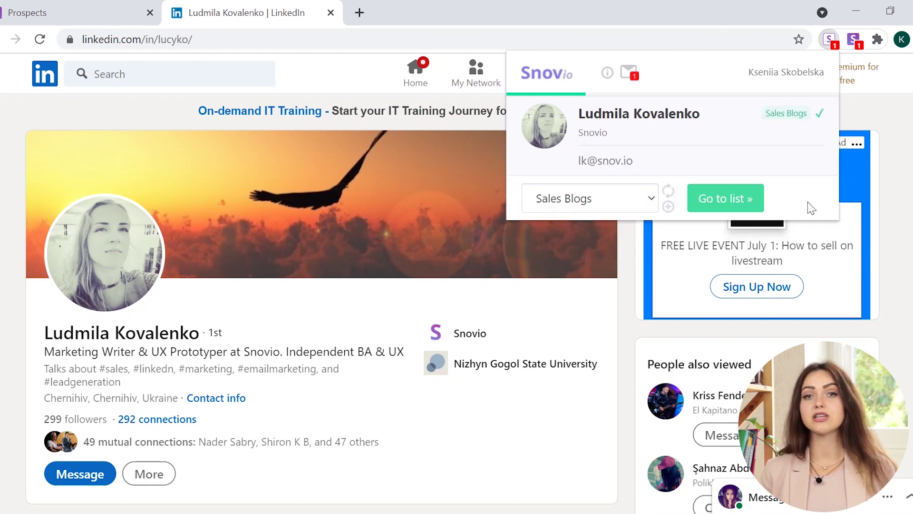
{"action": "left_click", "coordinate": [736, 200]}
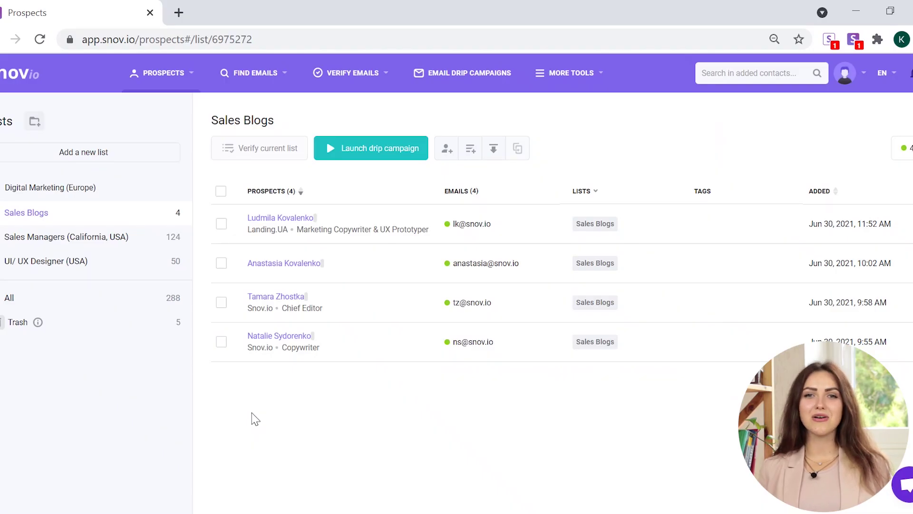
Step: Verify the Snov.io support email address with the individual email verifier
{"action": "mouse_move", "coordinate": [361, 76]}
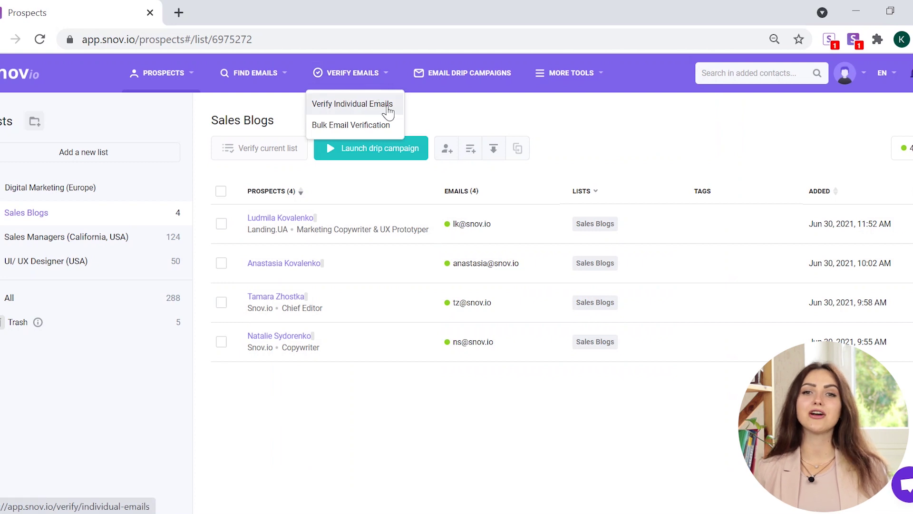
{"action": "left_click", "coordinate": [389, 105]}
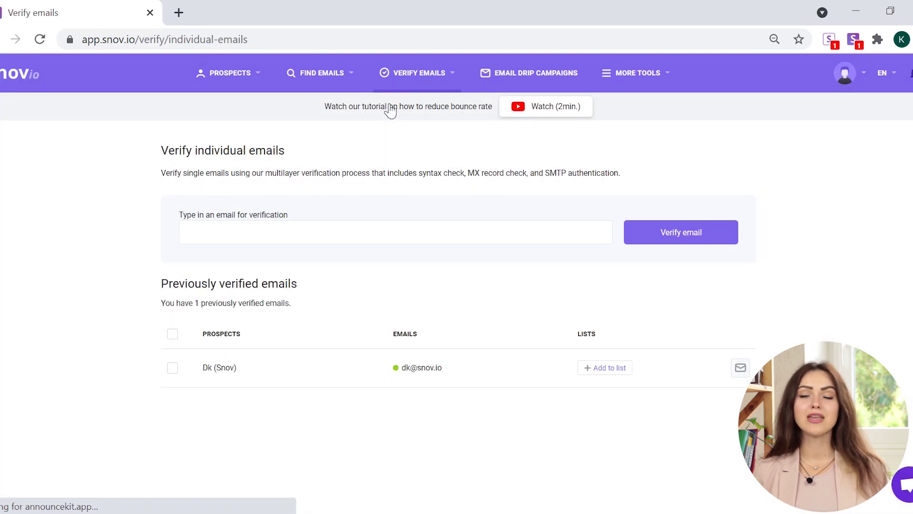
{"action": "left_click", "coordinate": [330, 227]}
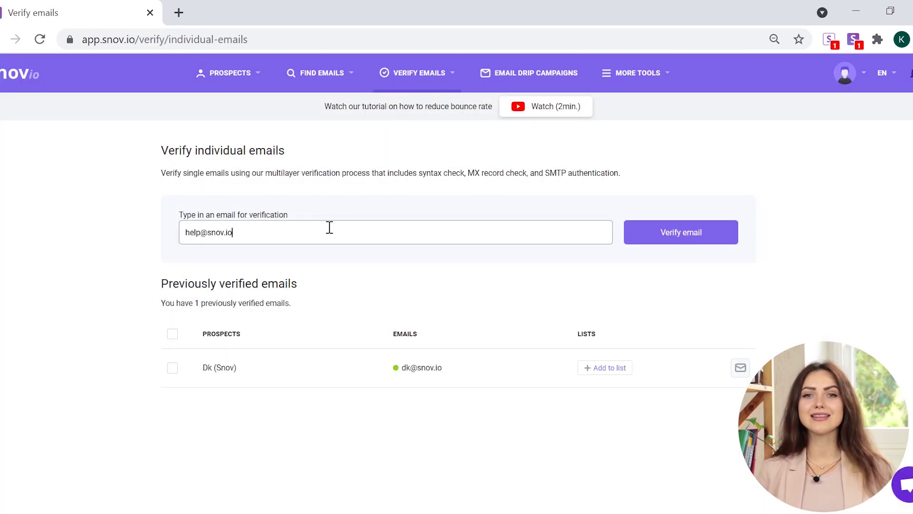
{"action": "left_click", "coordinate": [666, 245]}
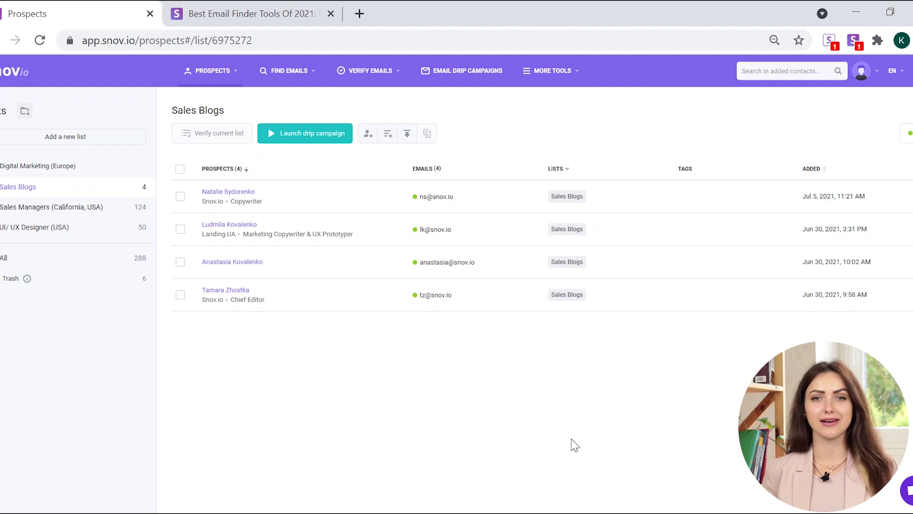
Step: Edit the copywriter prospect and add a String custom field named Article
{"action": "left_click", "coordinate": [244, 228]}
{"action": "left_click", "coordinate": [155, 129]}
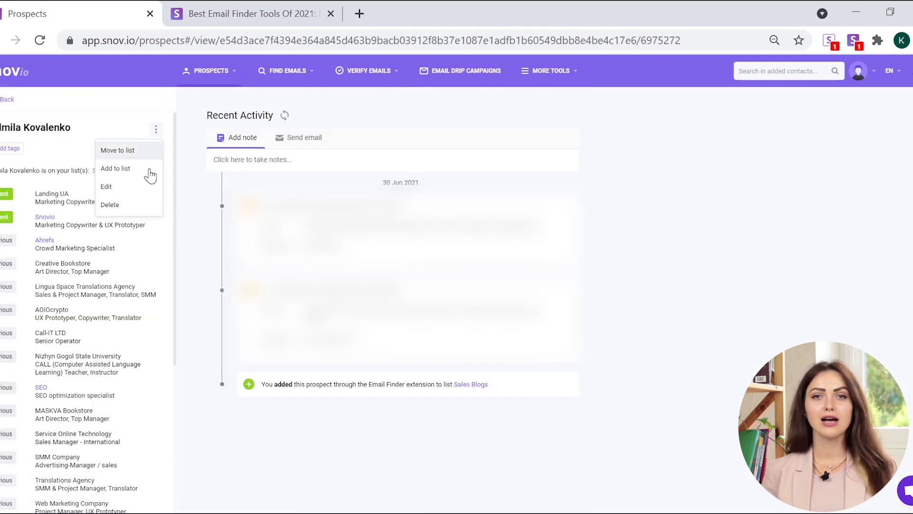
{"action": "left_click", "coordinate": [147, 186]}
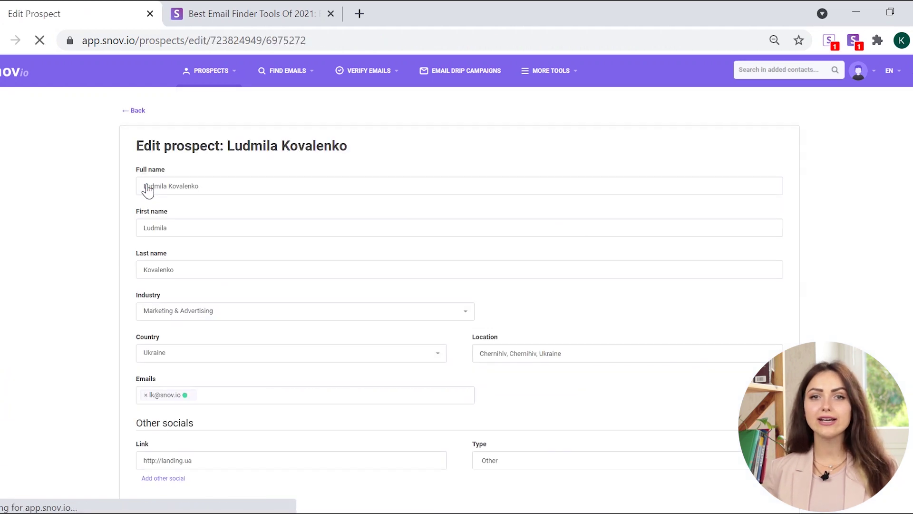
{"action": "scroll", "coordinate": [730, 289], "scroll_direction": "down", "scroll_amount": 15}
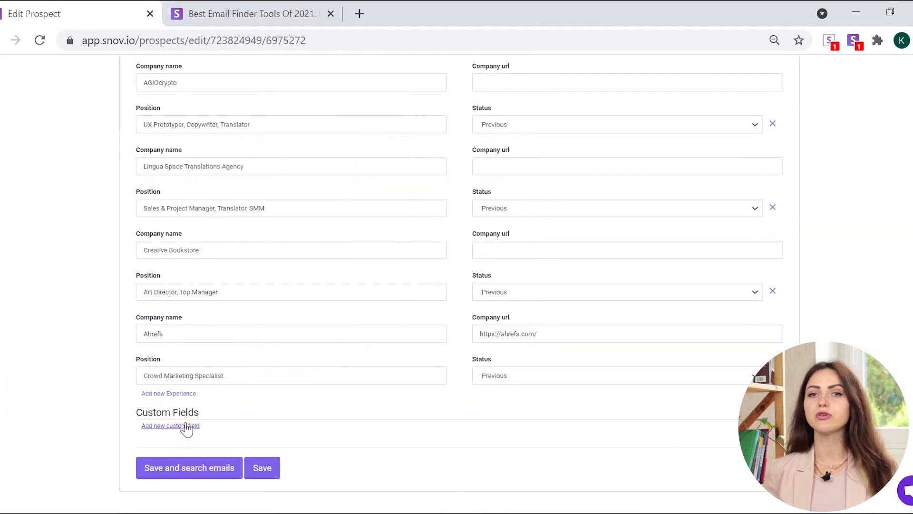
{"action": "left_click", "coordinate": [185, 426]}
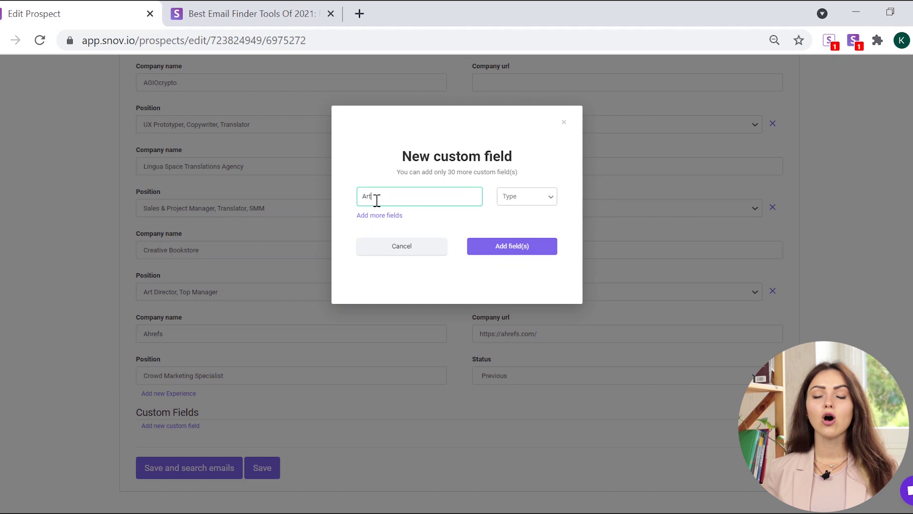
{"action": "left_click", "coordinate": [512, 196]}
{"action": "left_click", "coordinate": [506, 217]}
{"action": "left_click", "coordinate": [509, 248]}
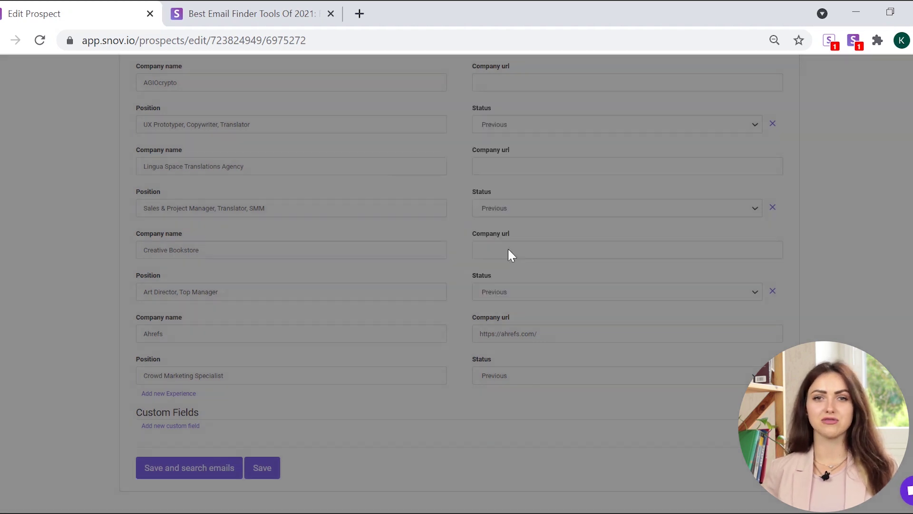
{"action": "left_click", "coordinate": [450, 327]}
Step: Copy the blog post's title into the prospect's Article field
{"action": "left_click", "coordinate": [259, 14]}
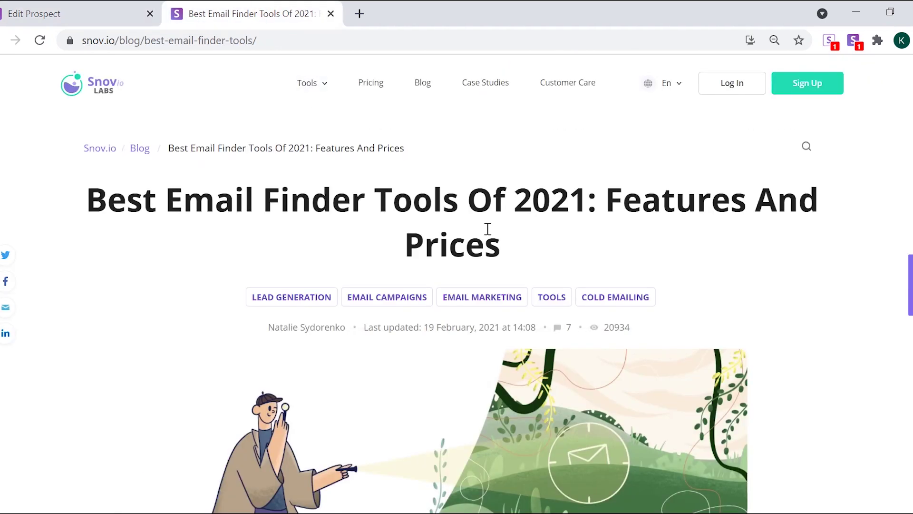
{"action": "left_click_drag", "start_coordinate": [497, 240], "coordinate": [91, 204]}
{"action": "key", "text": "ctrl+c"}
{"action": "left_click", "coordinate": [38, 14]}
{"action": "left_click", "coordinate": [209, 448]}
{"action": "key", "text": "ctrl+v"}
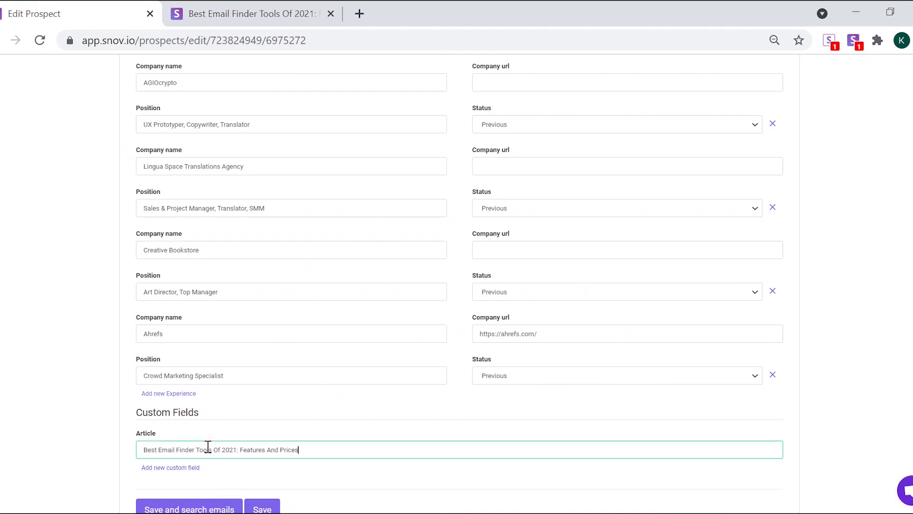
Step: Add a second String custom field named Link
{"action": "scroll", "coordinate": [206, 476], "scroll_direction": "down", "scroll_amount": 1}
{"action": "left_click", "coordinate": [171, 425]}
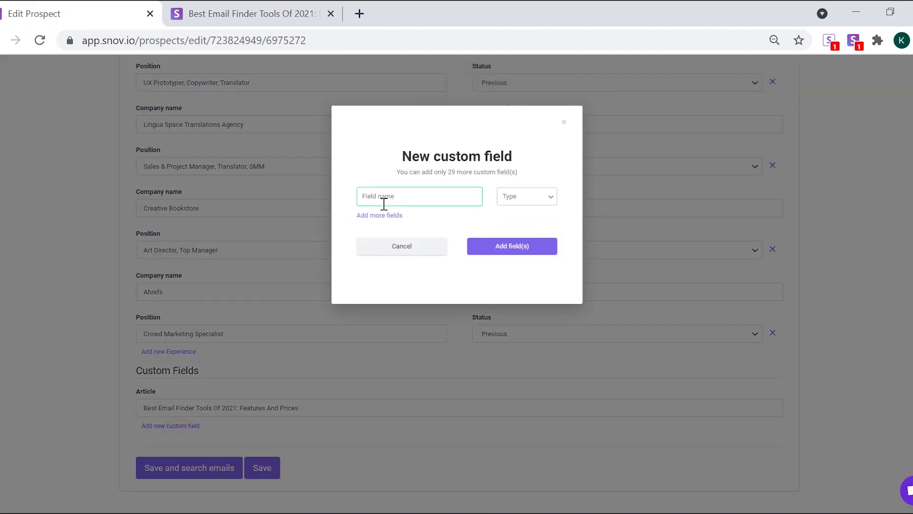
{"action": "type", "text": "Link"}
{"action": "left_click", "coordinate": [547, 197]}
{"action": "left_click", "coordinate": [543, 210]}
{"action": "left_click", "coordinate": [512, 246]}
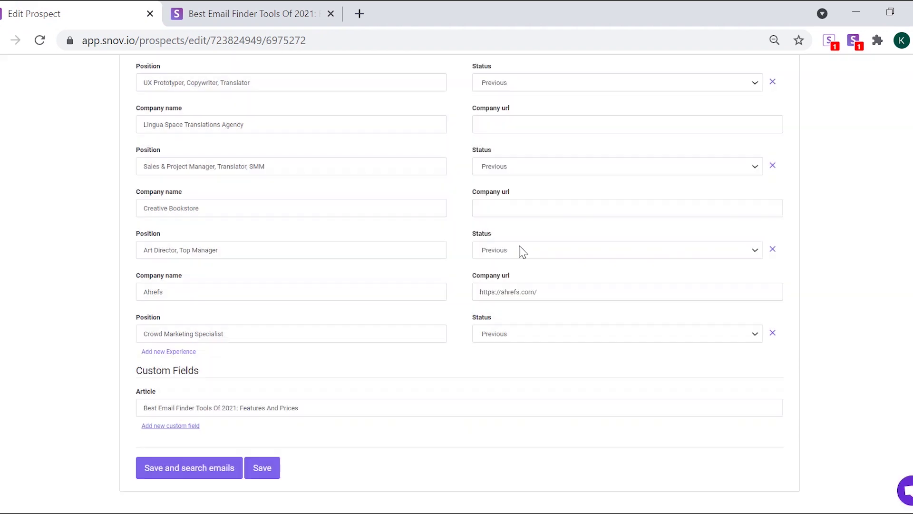
{"action": "left_click", "coordinate": [449, 328]}
Step: Paste the blog post's URL into the Link field and save the prospect
{"action": "left_click", "coordinate": [255, 14]}
{"action": "left_click", "coordinate": [202, 41]}
{"action": "left_click", "coordinate": [95, 15]}
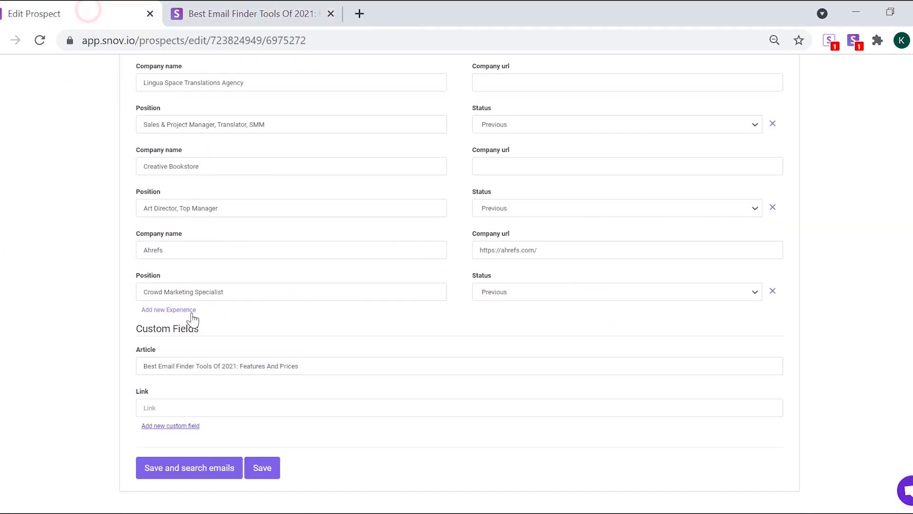
{"action": "left_click", "coordinate": [164, 408]}
{"action": "key", "text": "ctrl+v"}
{"action": "left_click", "coordinate": [264, 470]}
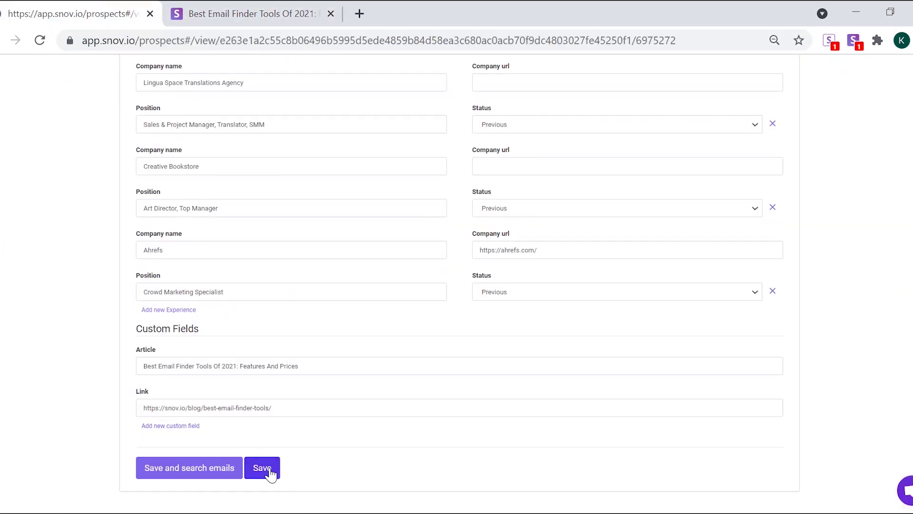
{"action": "scroll", "coordinate": [149, 281], "scroll_direction": "down", "scroll_amount": 8}
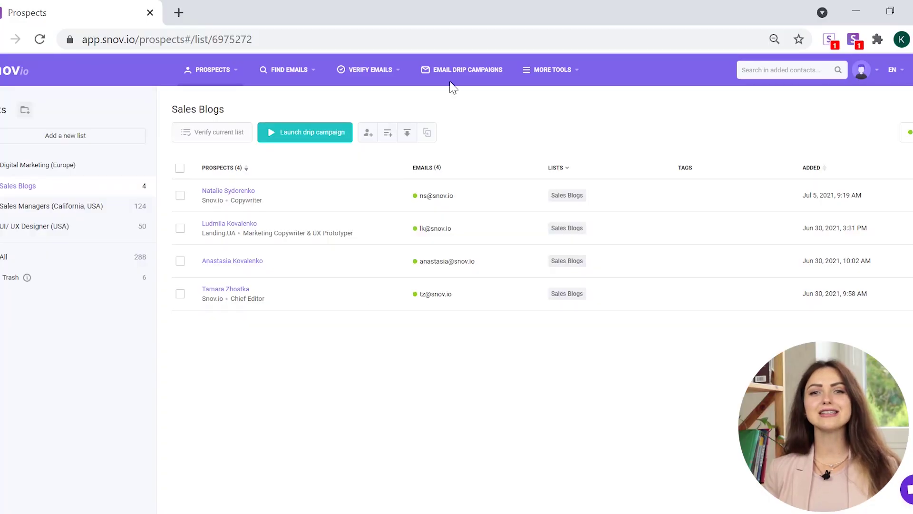
Step: Create drip campaign 'Content placement (Q3 2021)' with the company sending account, excluding unverified emails
{"action": "left_click", "coordinate": [453, 81]}
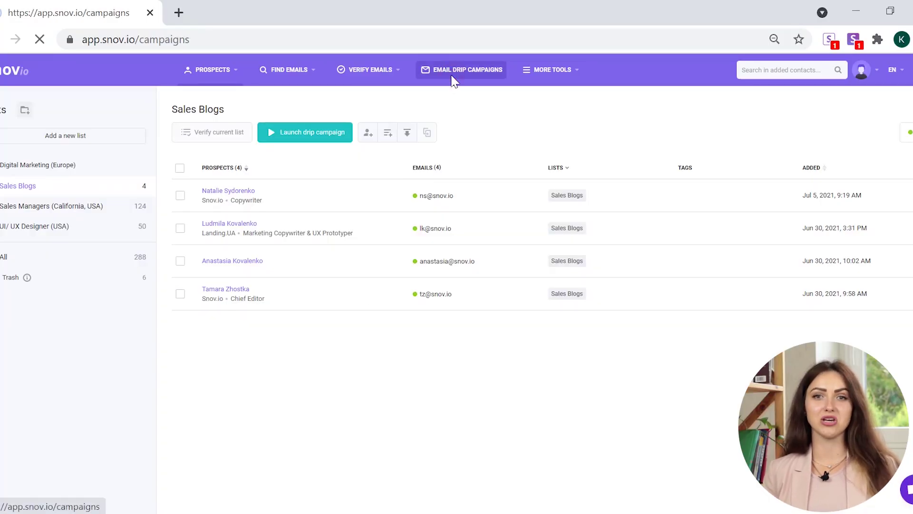
{"action": "left_click", "coordinate": [163, 162]}
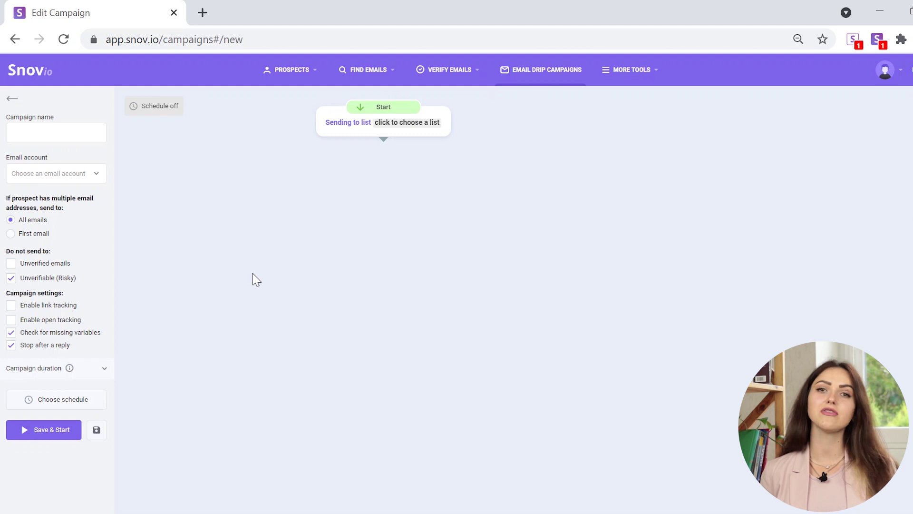
{"action": "left_click", "coordinate": [76, 127]}
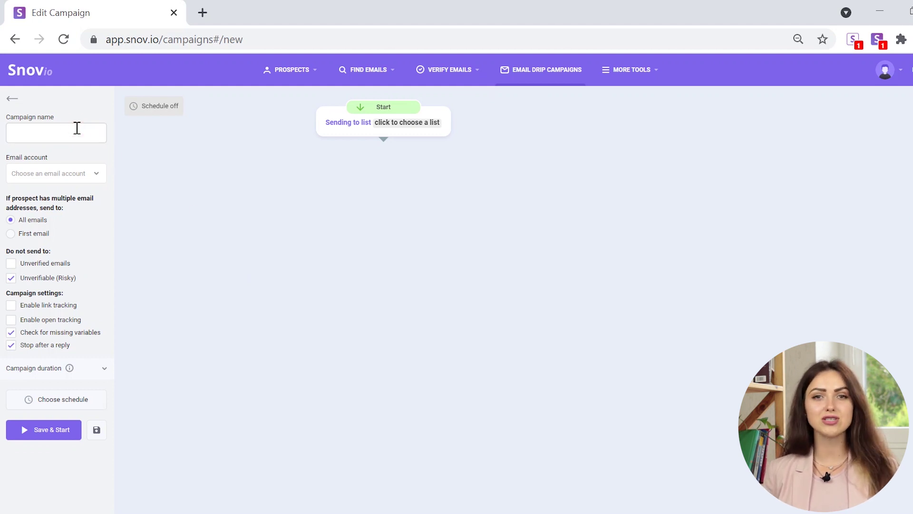
{"action": "key", "text": "ctrl+v"}
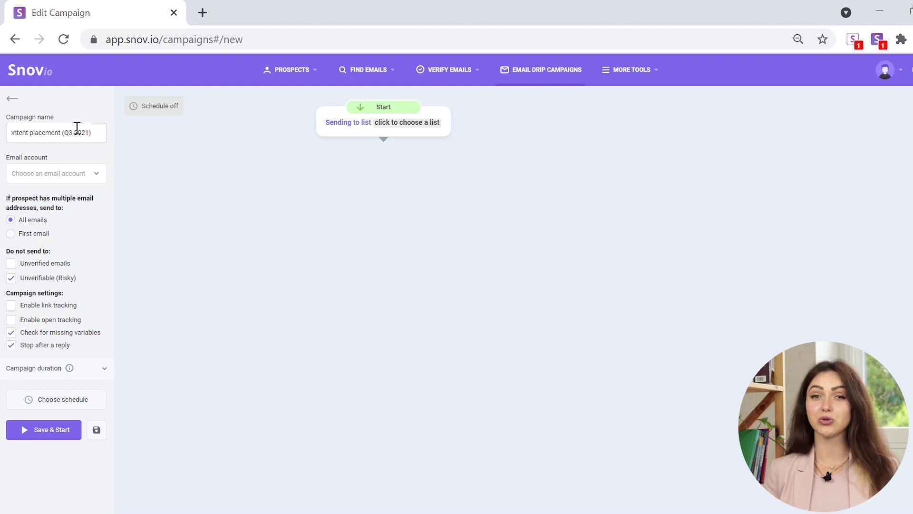
{"action": "left_click", "coordinate": [152, 154]}
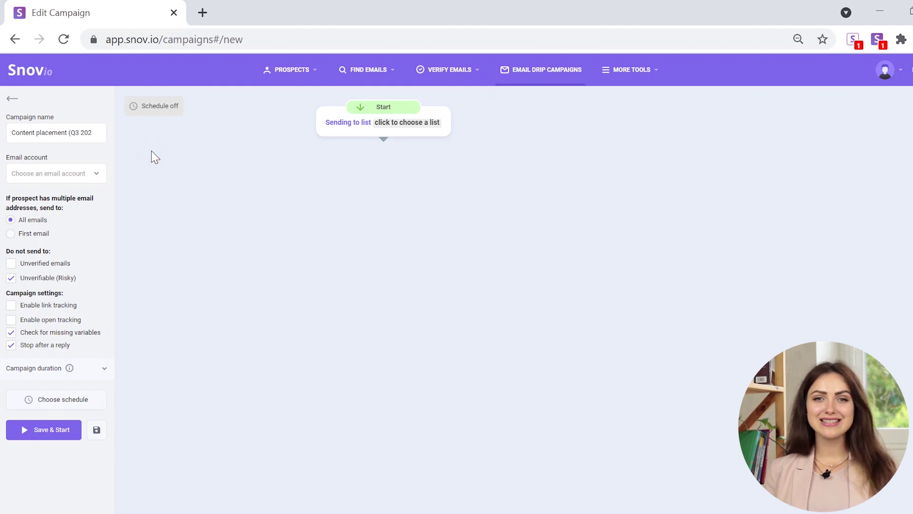
{"action": "left_click", "coordinate": [89, 173]}
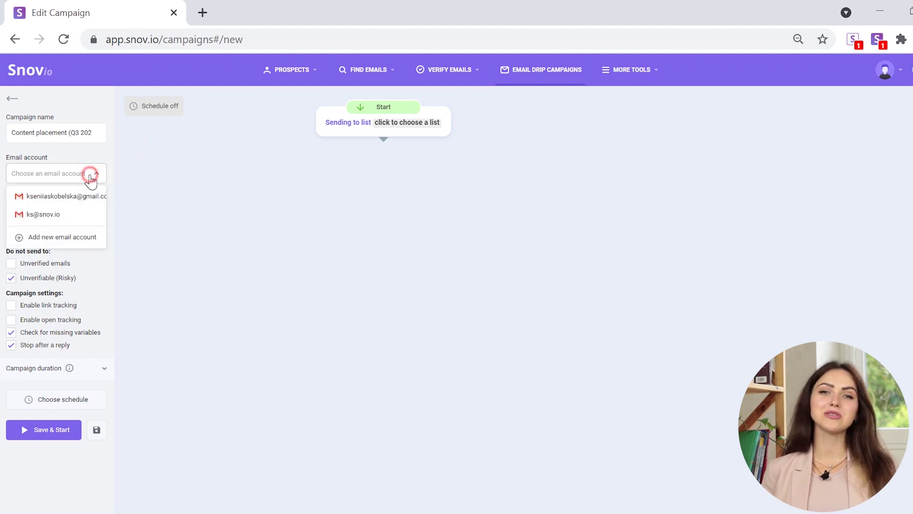
{"action": "left_click", "coordinate": [84, 211]}
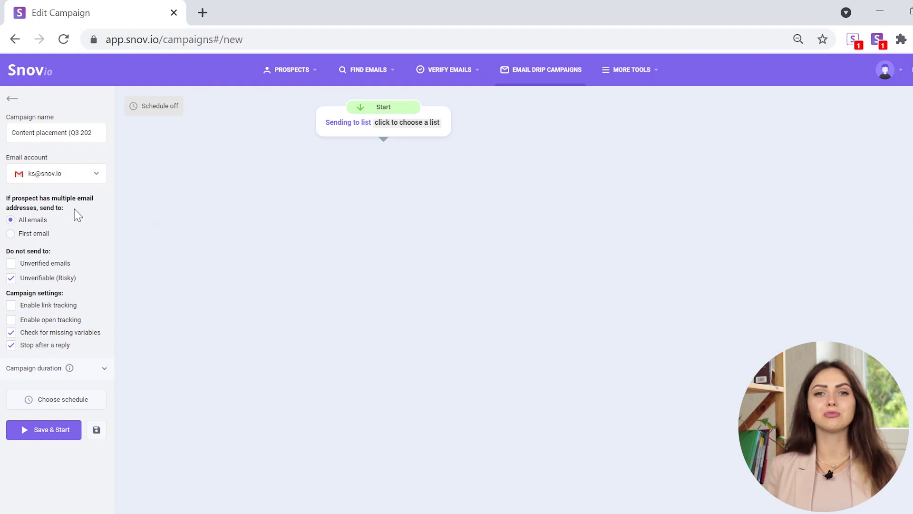
{"action": "left_click", "coordinate": [38, 268]}
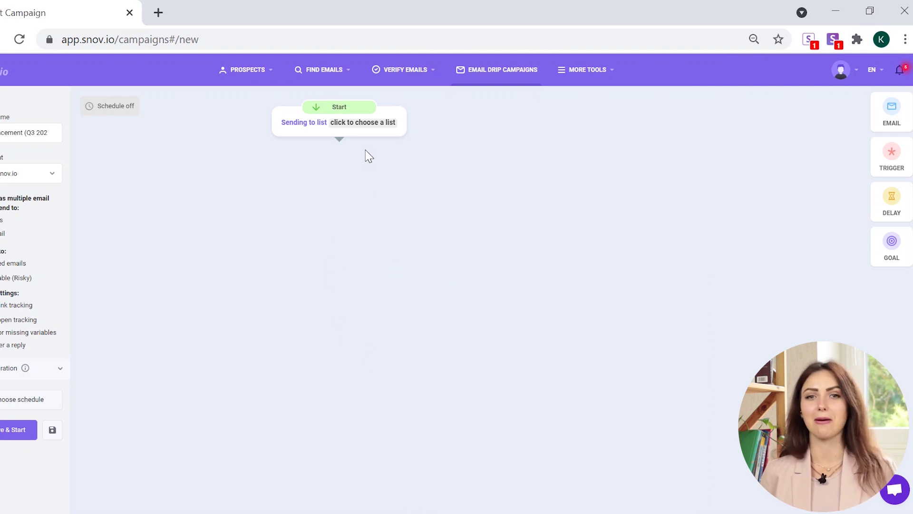
Step: Set the Start node's recipient list to Sales Blogs and close the side panel
{"action": "left_click", "coordinate": [364, 123]}
{"action": "left_click", "coordinate": [785, 171]}
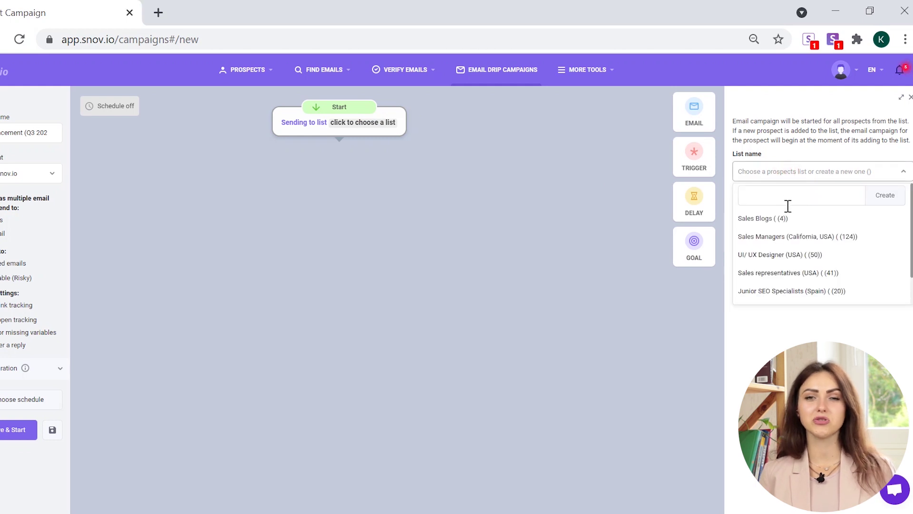
{"action": "left_click", "coordinate": [784, 218]}
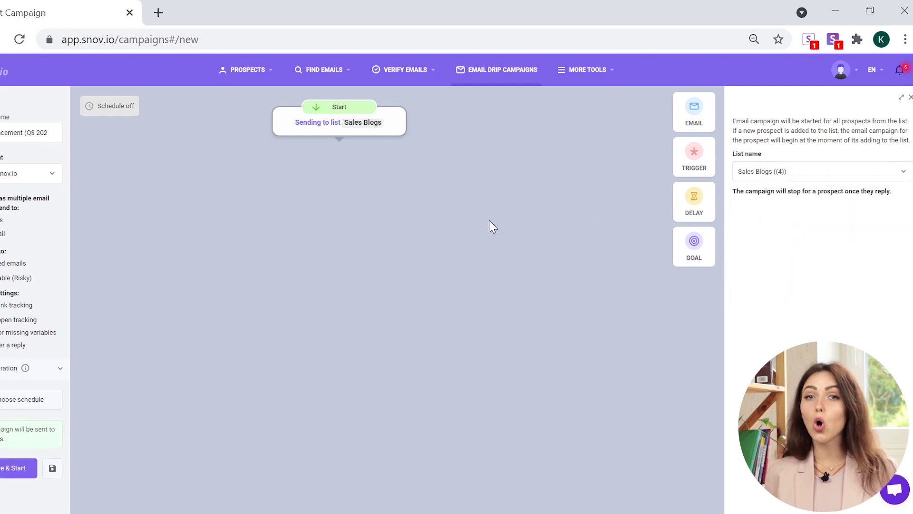
{"action": "left_click", "coordinate": [489, 221]}
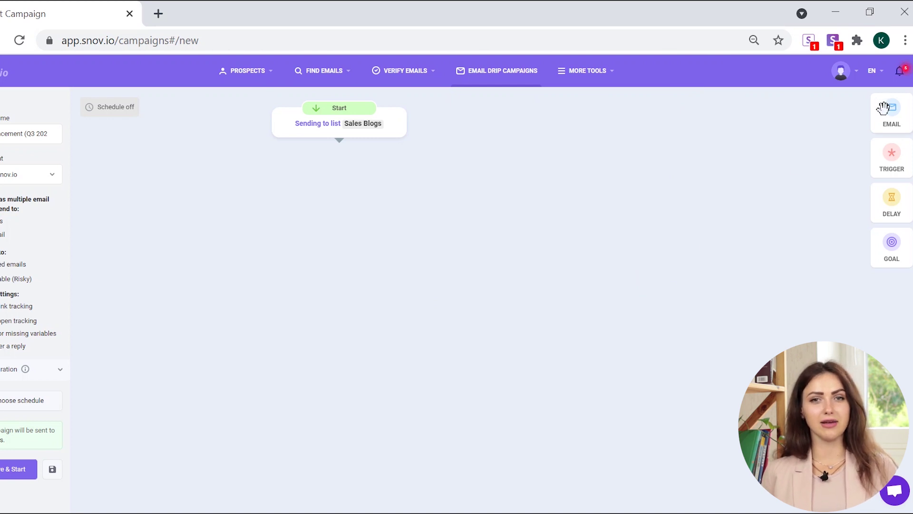
{"action": "left_click_drag", "start_coordinate": [890, 109], "coordinate": [336, 204]}
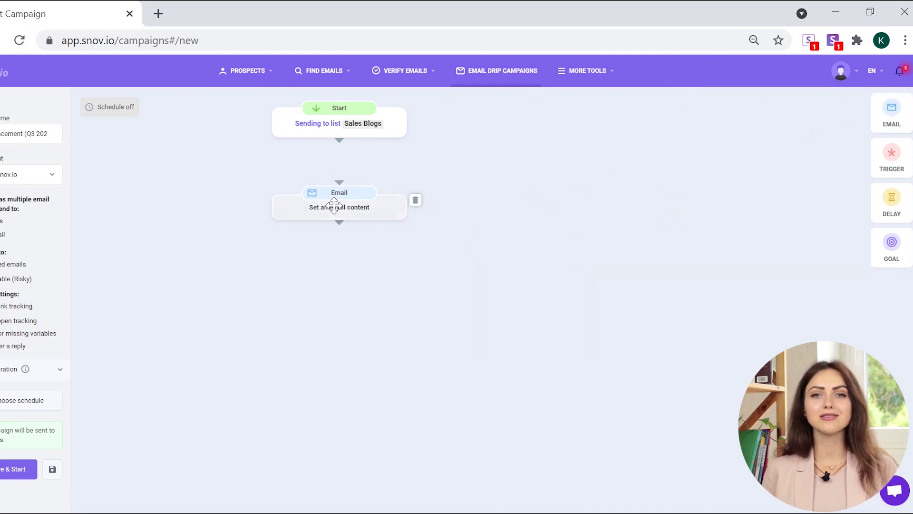
{"action": "left_click_drag", "start_coordinate": [343, 142], "coordinate": [341, 187]}
{"action": "left_click", "coordinate": [342, 187]}
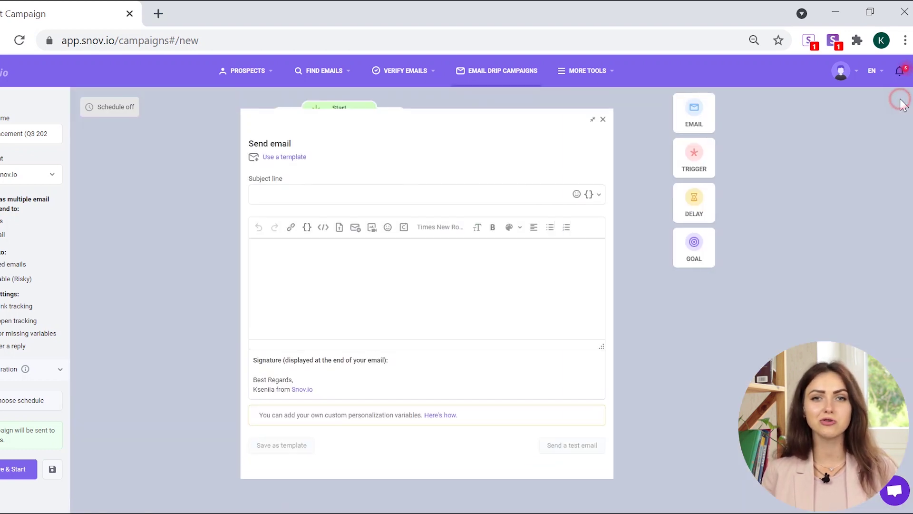
{"action": "left_click", "coordinate": [901, 101]}
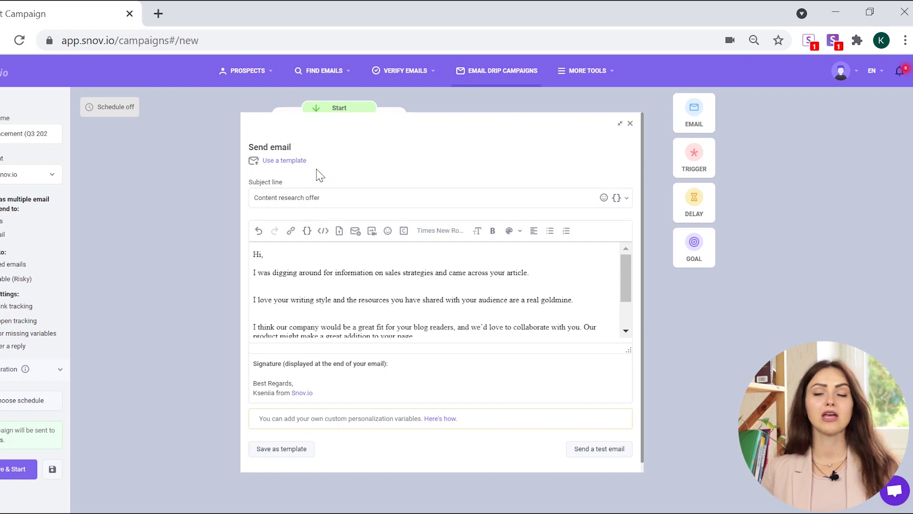
{"action": "left_click", "coordinate": [286, 162]}
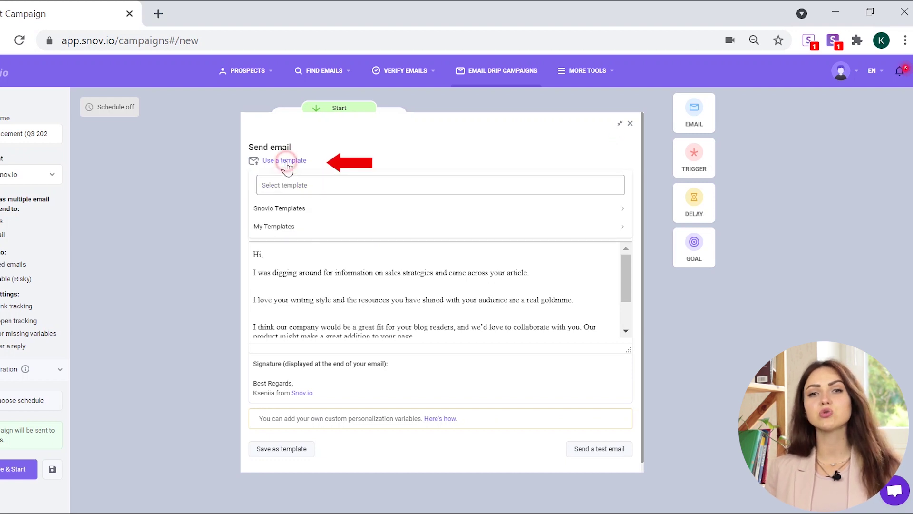
{"action": "left_click", "coordinate": [299, 208]}
{"action": "left_click", "coordinate": [310, 245]}
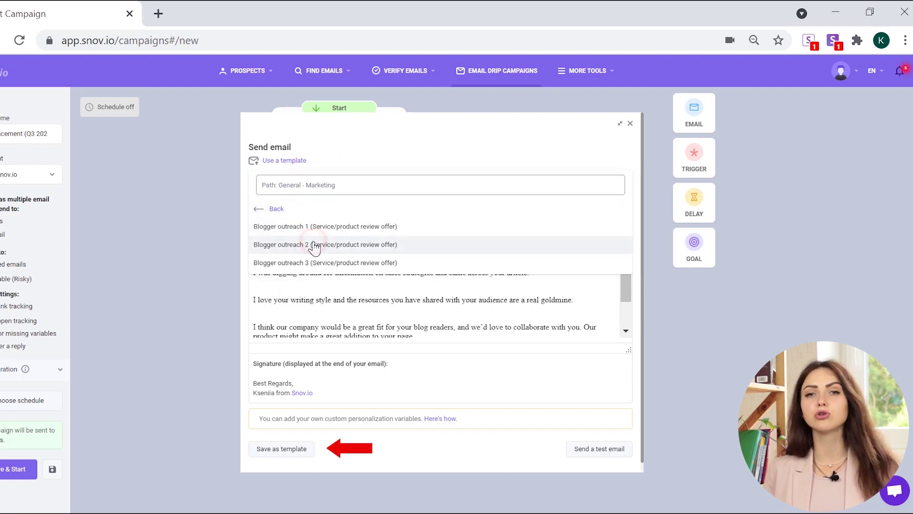
{"action": "left_click", "coordinate": [473, 137]}
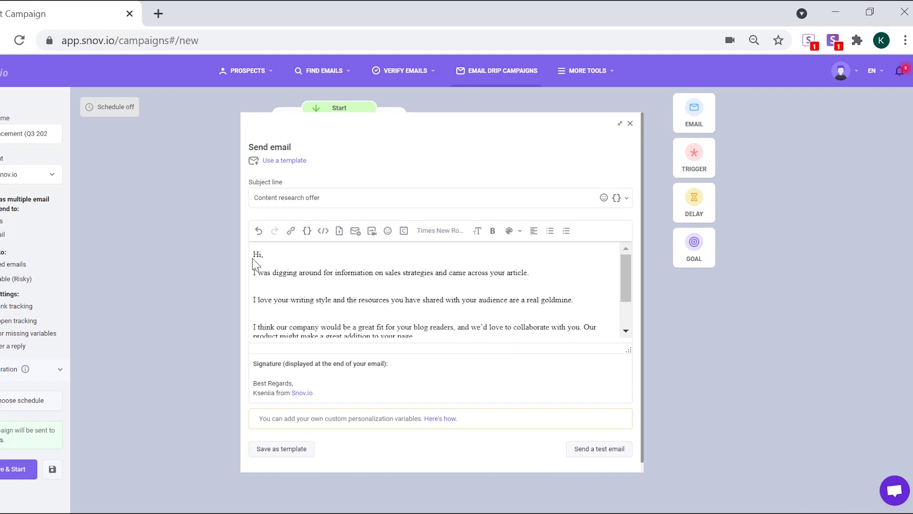
Step: Put the first name variable after 'Hi' in the greeting, without a fallback
{"action": "left_click_drag", "start_coordinate": [264, 255], "coordinate": [261, 255]}
{"action": "left_click", "coordinate": [307, 231]}
{"action": "left_click", "coordinate": [333, 264]}
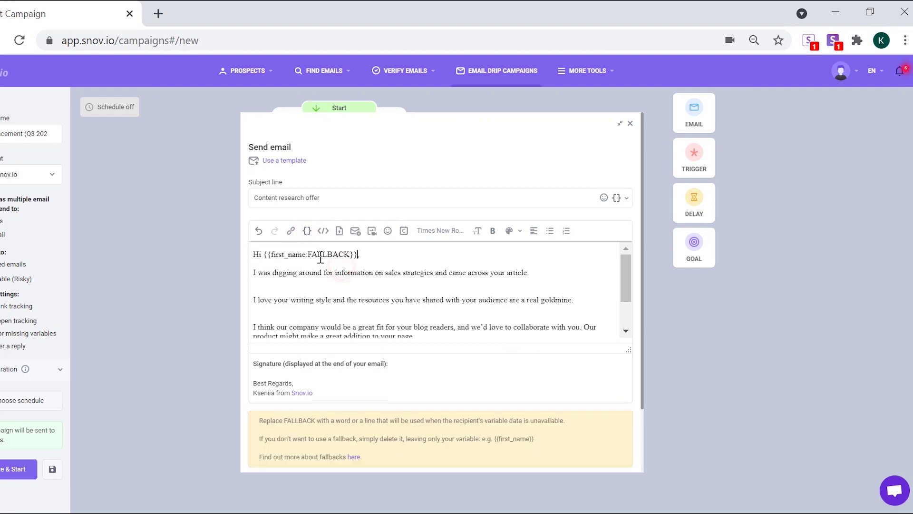
{"action": "key", "text": "BackSpace"}
{"action": "key", "text": "BackSpace"}
{"action": "key", "text": "BackSpace"}
{"action": "key", "text": "BackSpace"}
{"action": "key", "text": "BackSpace"}
{"action": "key", "text": "BackSpace"}
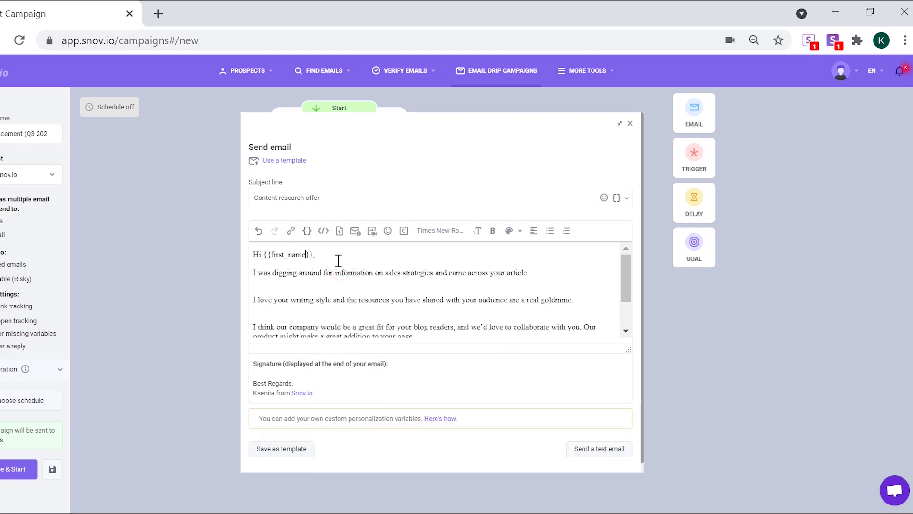
Step: Insert the Link and Article variables after 'article' and strip their fallbacks
{"action": "left_click", "coordinate": [528, 273]}
{"action": "left_click", "coordinate": [307, 231]}
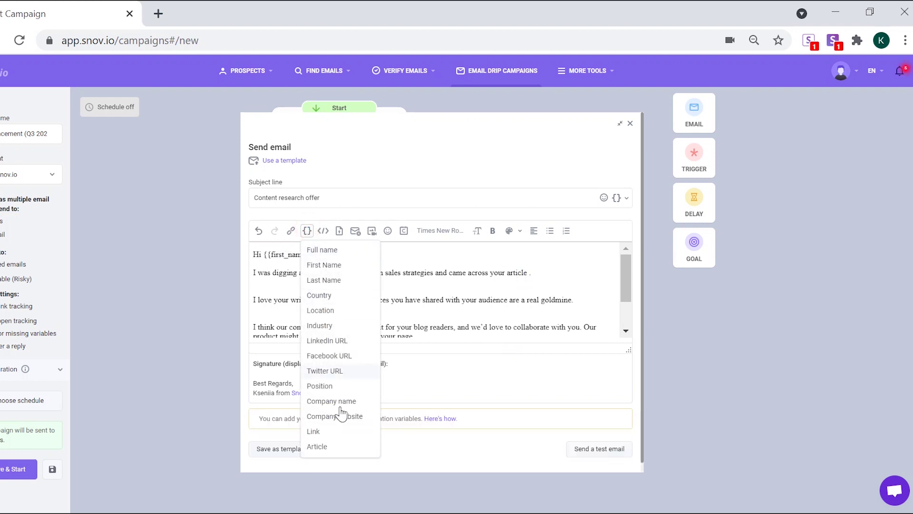
{"action": "left_click", "coordinate": [341, 431]}
{"action": "left_click", "coordinate": [307, 230]}
{"action": "left_click", "coordinate": [319, 446]}
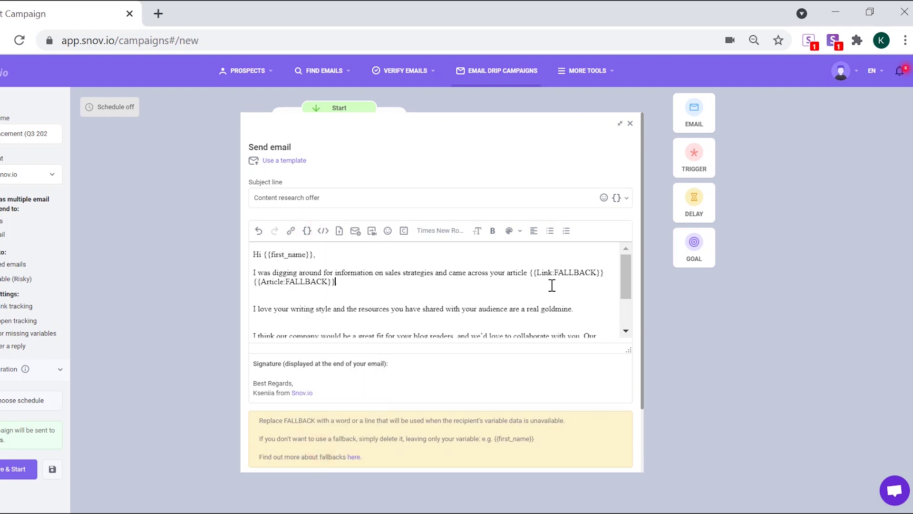
{"action": "key", "text": "BackSpace"}
{"action": "key", "text": "BackSpace"}
{"action": "key", "text": "BackSpace"}
{"action": "key", "text": "BackSpace"}
{"action": "key", "text": "BackSpace"}
{"action": "key", "text": "BackSpace"}
{"action": "key", "text": "BackSpace"}
{"action": "left_click", "coordinate": [597, 272]}
{"action": "key", "text": "BackSpace"}
{"action": "key", "text": "BackSpace"}
{"action": "key", "text": "BackSpace"}
{"action": "key", "text": "BackSpace"}
{"action": "key", "text": "BackSpace"}
{"action": "key", "text": "BackSpace"}
{"action": "key", "text": "BackSpace"}
{"action": "key", "text": "BackSpace"}
{"action": "key", "text": "BackSpace"}
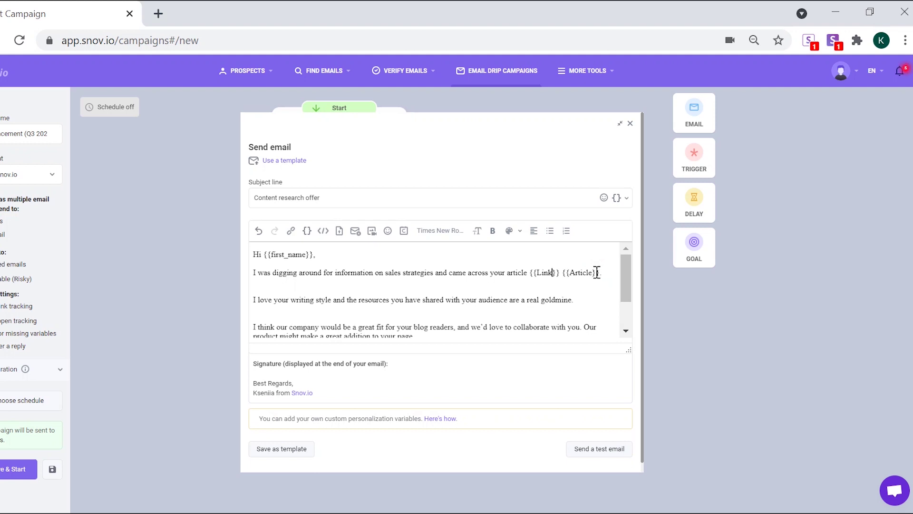
Step: Hyperlink {{Article}} to {{Link}} and delete the leftover {{Link}} text
{"action": "left_click_drag", "start_coordinate": [558, 275], "coordinate": [528, 274]}
{"action": "right_click", "coordinate": [560, 277]}
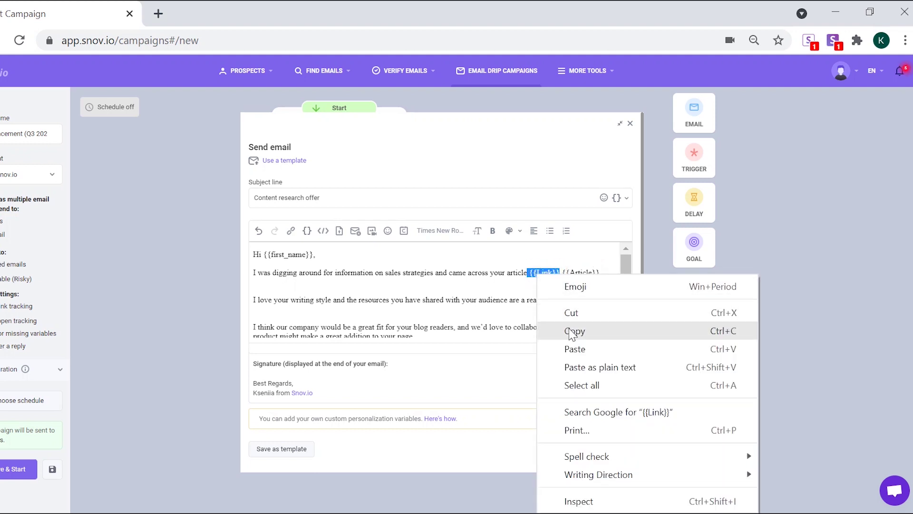
{"action": "left_click", "coordinate": [571, 328]}
{"action": "left_click_drag", "start_coordinate": [600, 275], "coordinate": [562, 274]}
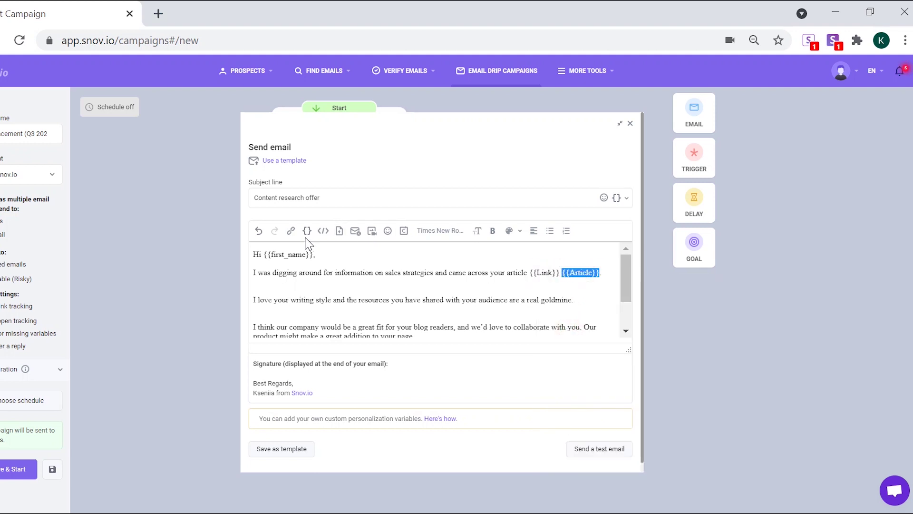
{"action": "left_click", "coordinate": [291, 231]}
{"action": "left_click", "coordinate": [434, 268]}
{"action": "key", "text": "ctrl+v"}
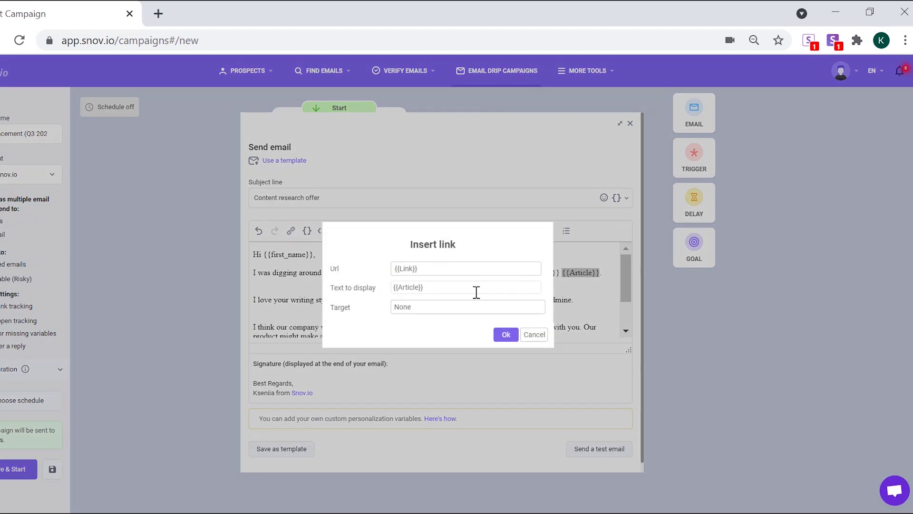
{"action": "left_click", "coordinate": [503, 335]}
{"action": "left_click", "coordinate": [556, 299]}
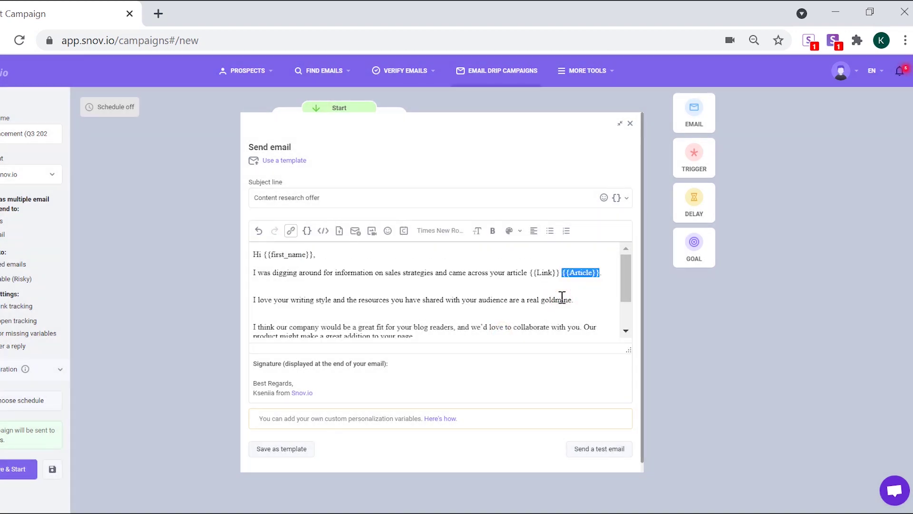
{"action": "left_click", "coordinate": [560, 277]}
{"action": "key", "text": "BackSpace"}
{"action": "key", "text": "BackSpace"}
{"action": "key", "text": "BackSpace"}
{"action": "key", "text": "BackSpace"}
{"action": "key", "text": "BackSpace"}
{"action": "key", "text": "BackSpace"}
{"action": "key", "text": "BackSpace"}
{"action": "key", "text": "BackSpace"}
{"action": "key", "text": "BackSpace"}
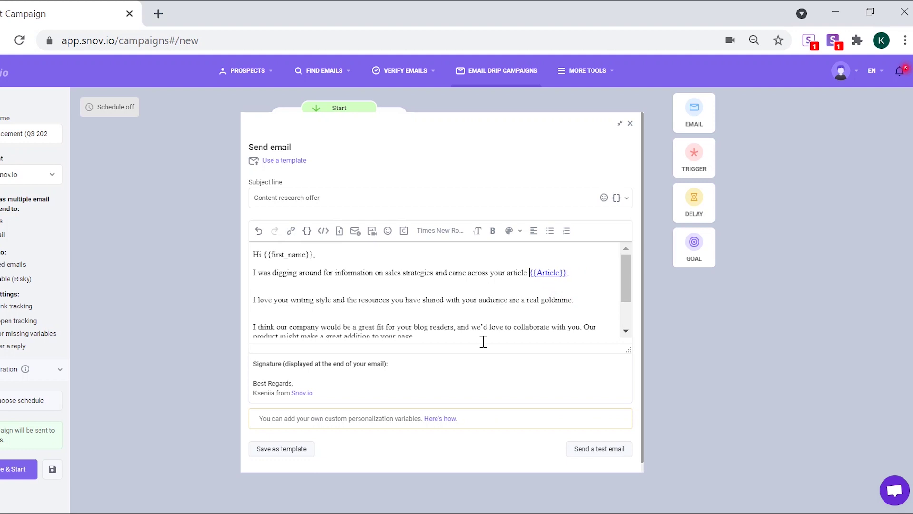
Step: Create a new template folder named 'Outreach Templates'
{"action": "left_click", "coordinate": [291, 455]}
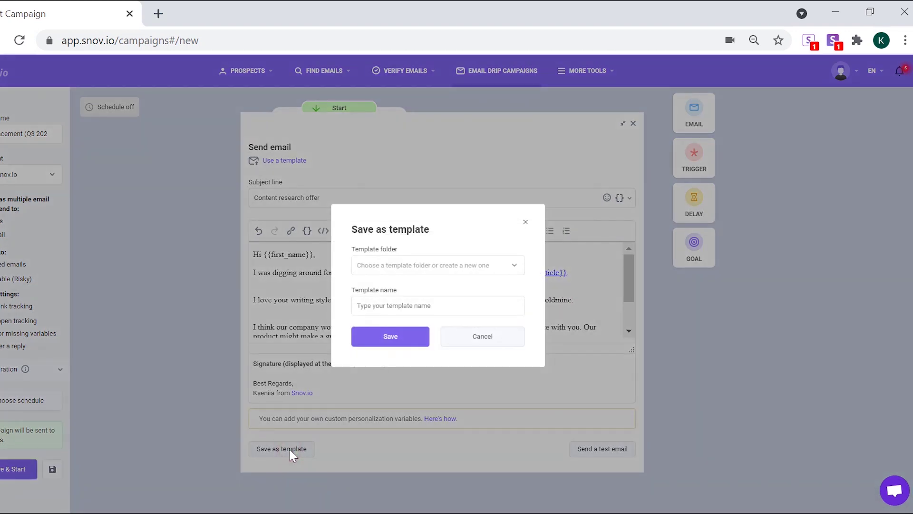
{"action": "left_click", "coordinate": [465, 266]}
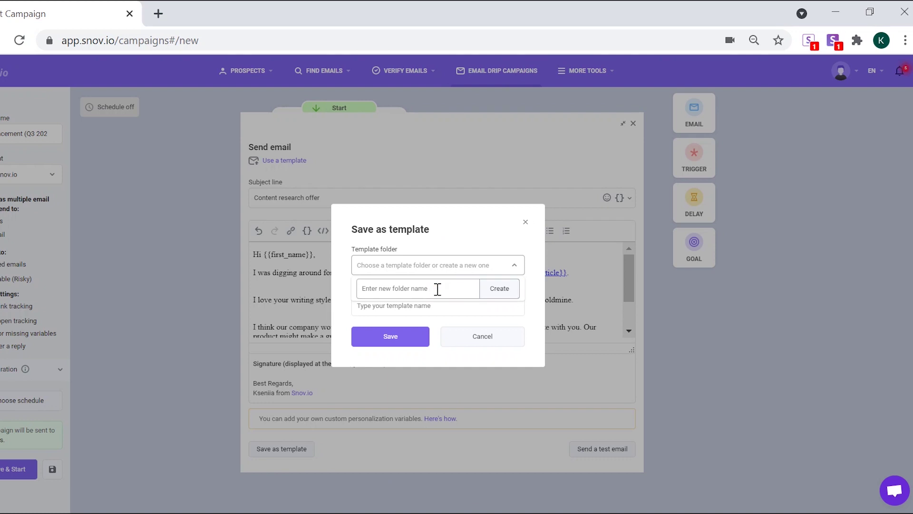
{"action": "type", "text": "Outreach Templates"}
{"action": "left_click", "coordinate": [503, 294]}
Step: Save the email as the 'Outreach Templates' template and close the editor
{"action": "left_click", "coordinate": [433, 306]}
{"action": "key", "text": "ctrl+v"}
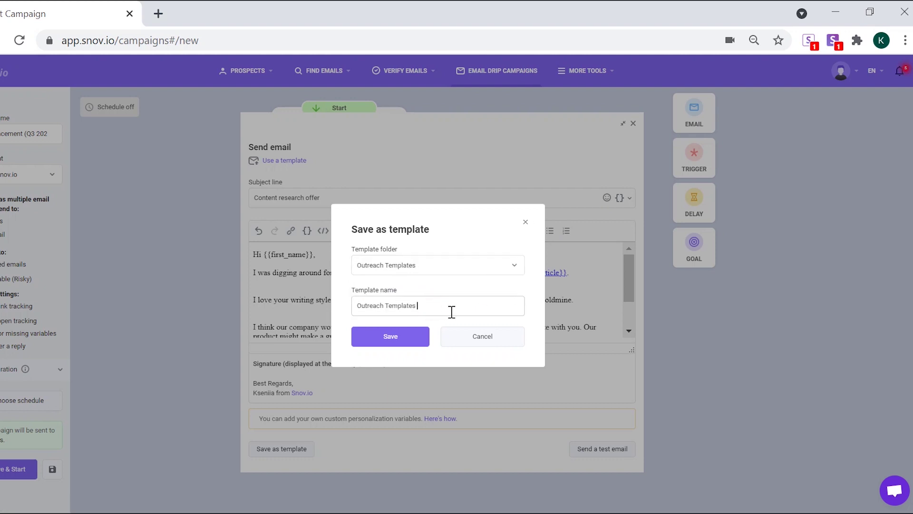
{"action": "left_click", "coordinate": [408, 340]}
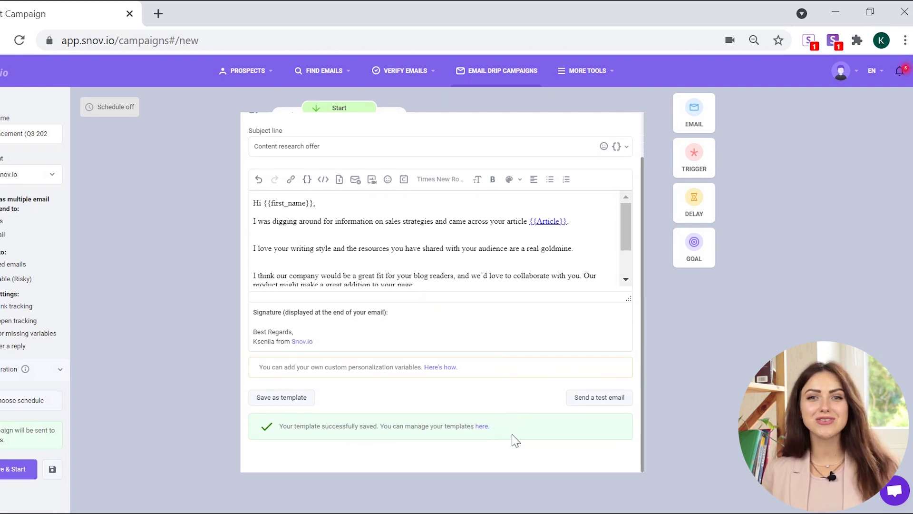
{"action": "key", "text": "Escape"}
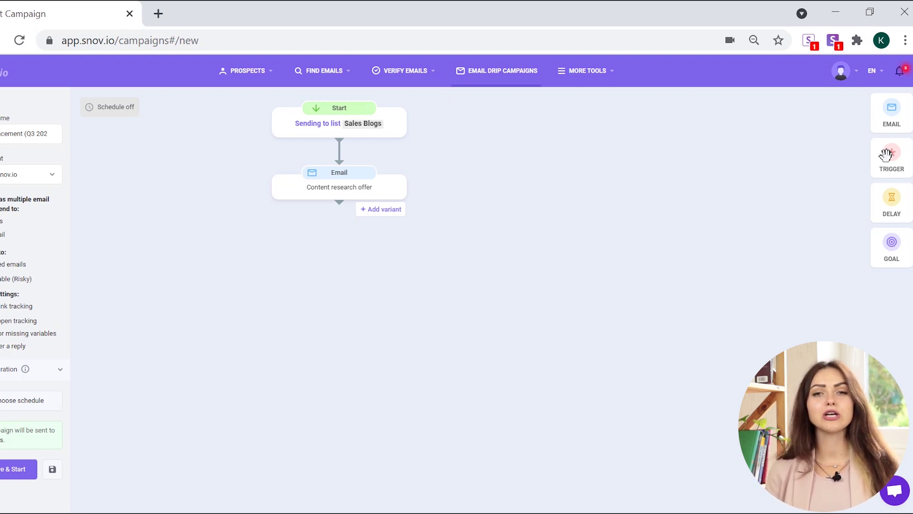
Step: Add a 'Contact opened email' trigger after the first email, waiting up to 1 day
{"action": "left_click_drag", "start_coordinate": [896, 166], "coordinate": [337, 277]}
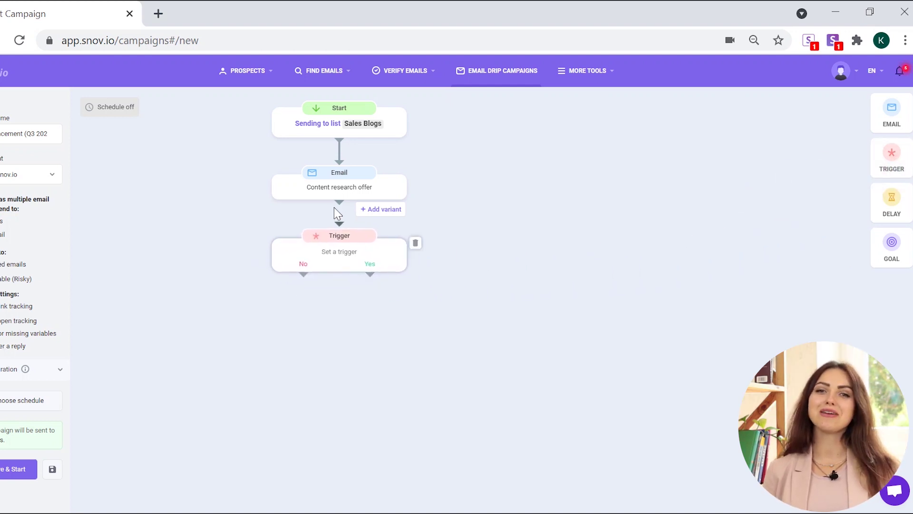
{"action": "left_click_drag", "start_coordinate": [339, 203], "coordinate": [338, 225]}
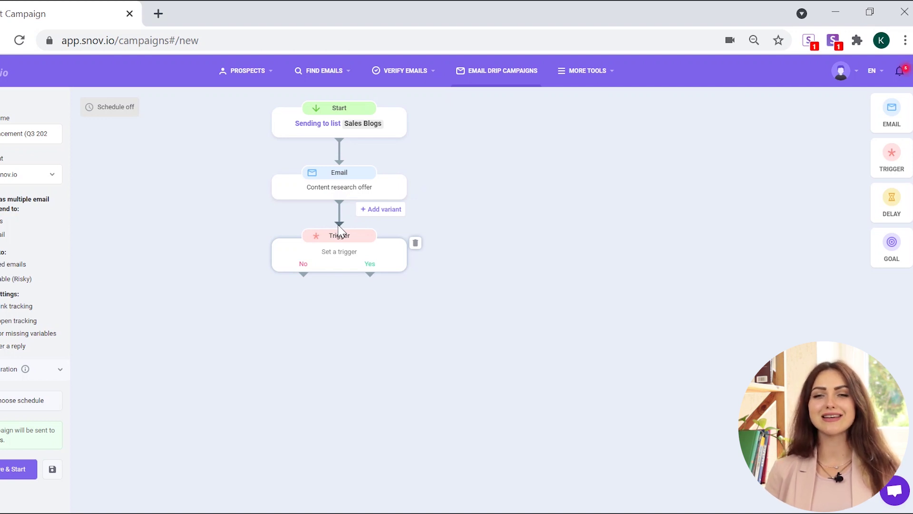
{"action": "left_click", "coordinate": [349, 251]}
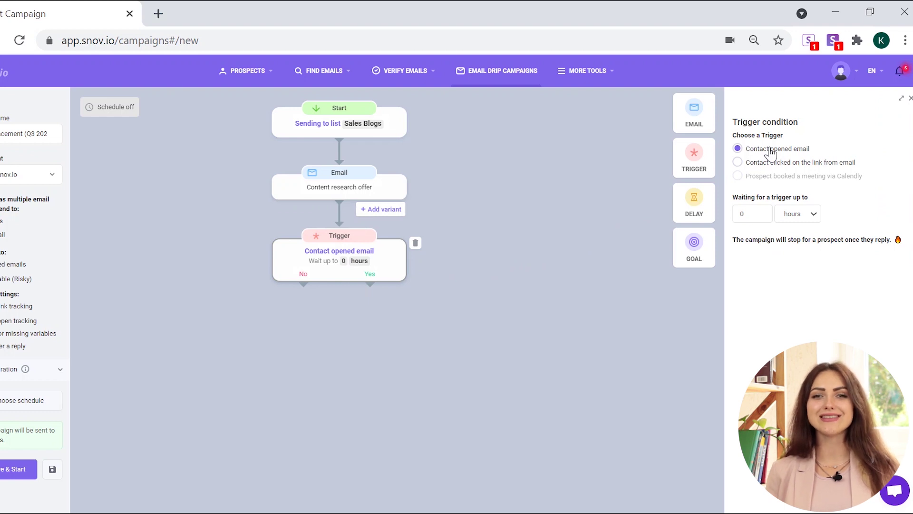
{"action": "left_click", "coordinate": [811, 214]}
{"action": "left_click", "coordinate": [804, 236]}
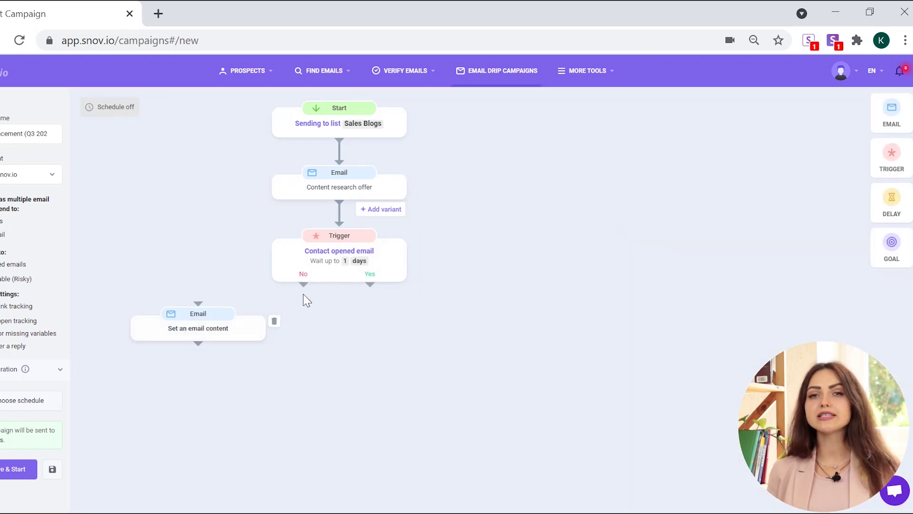
Step: Add follow-up emails on the trigger's No and Yes branches
{"action": "left_click_drag", "start_coordinate": [303, 285], "coordinate": [195, 317]}
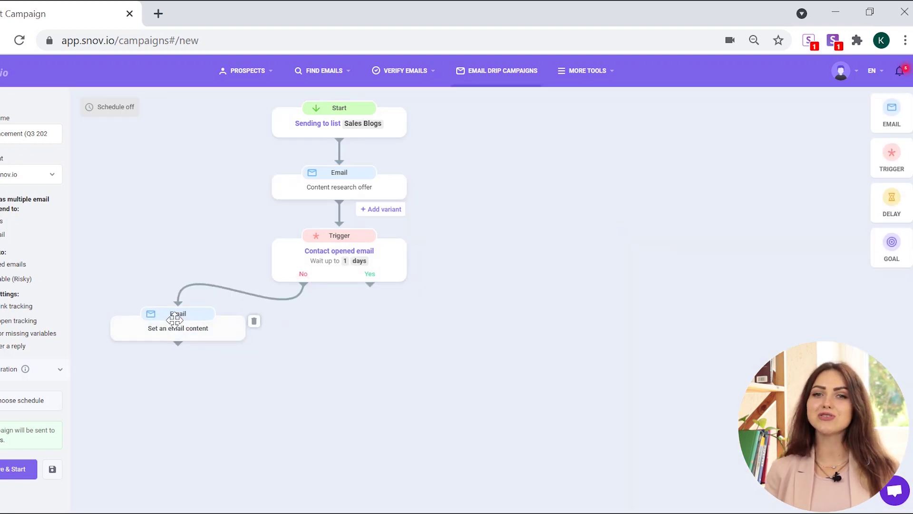
{"action": "left_click_drag", "start_coordinate": [889, 119], "coordinate": [473, 345]}
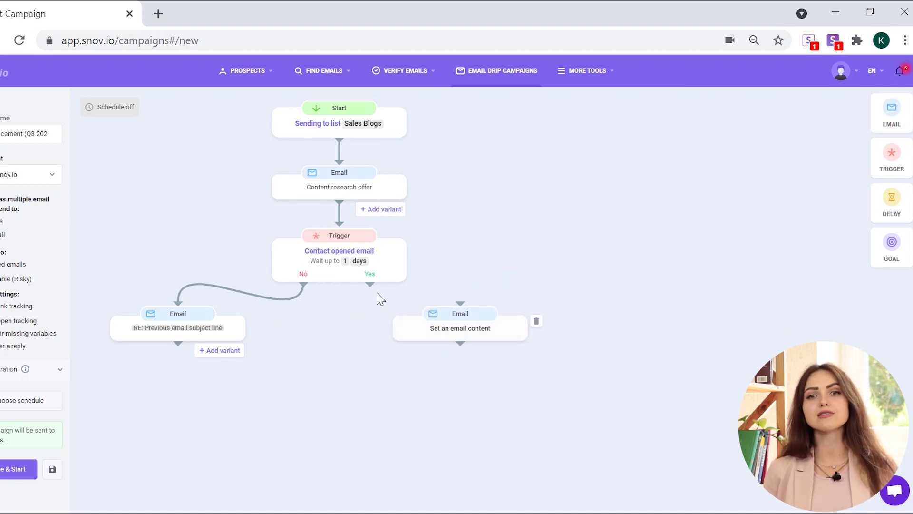
{"action": "left_click_drag", "start_coordinate": [370, 284], "coordinate": [461, 304]}
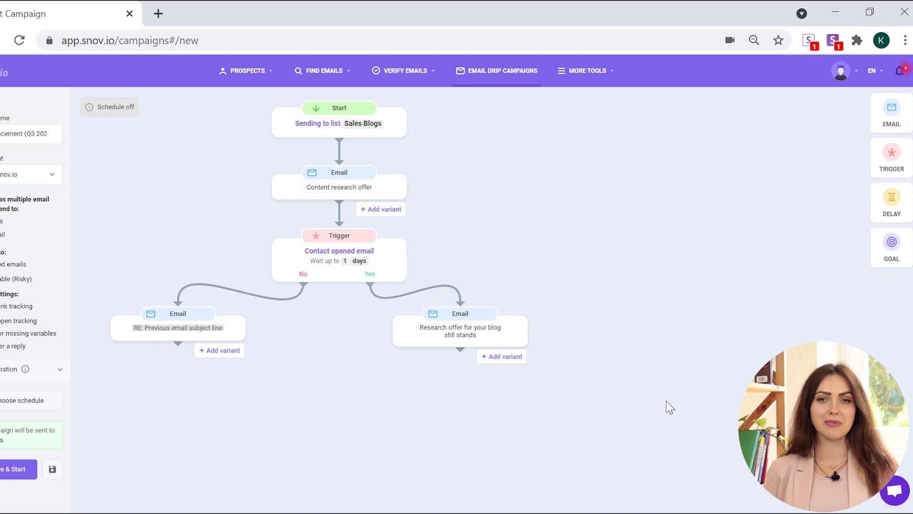
Step: Add a 2-day delay step after the No-branch email
{"action": "left_click_drag", "start_coordinate": [892, 200], "coordinate": [163, 391]}
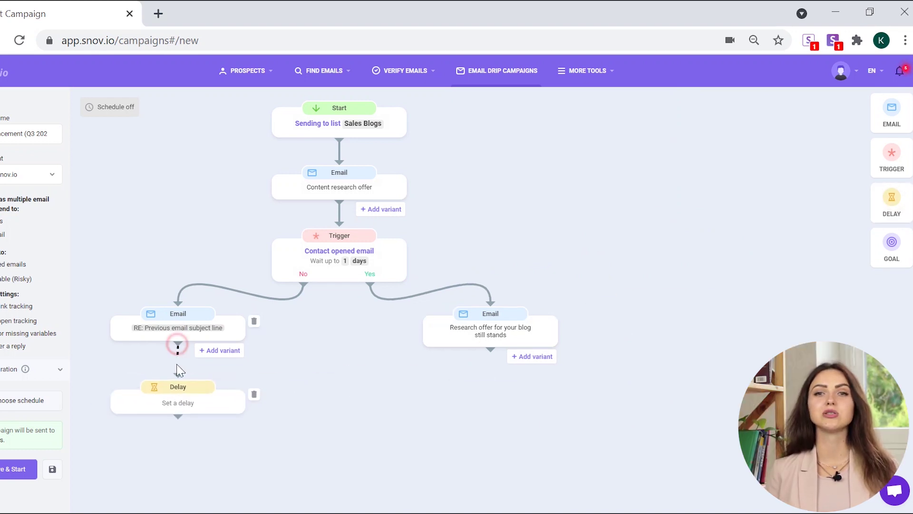
{"action": "left_click_drag", "start_coordinate": [177, 343], "coordinate": [165, 391]}
{"action": "left_click", "coordinate": [179, 387]}
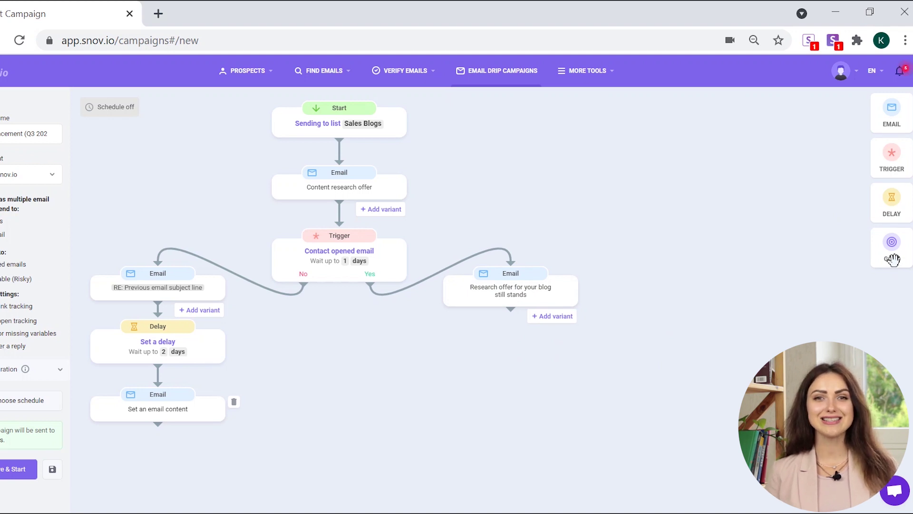
Step: Add goal steps after the Yes-branch email and the last No-branch follow-up
{"action": "left_click_drag", "start_coordinate": [894, 259], "coordinate": [523, 361]}
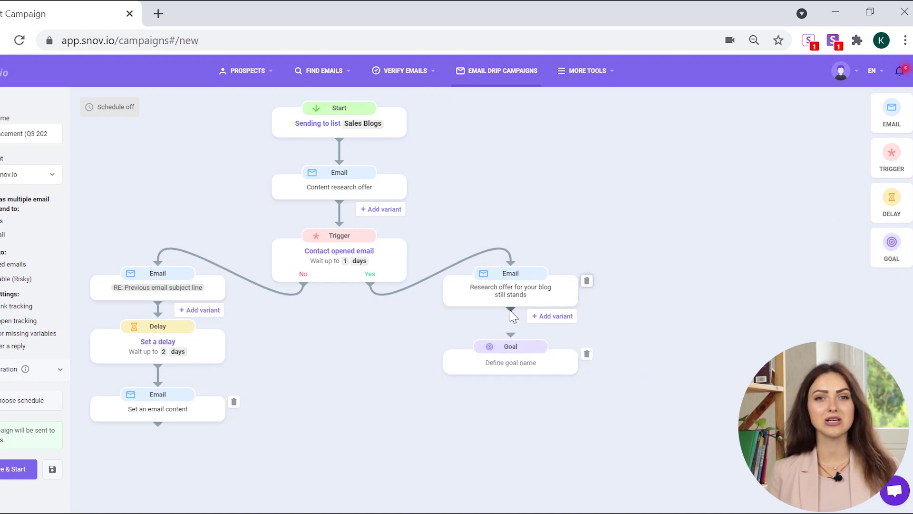
{"action": "left_click_drag", "start_coordinate": [510, 311], "coordinate": [511, 346]}
{"action": "left_click_drag", "start_coordinate": [892, 245], "coordinate": [158, 469]}
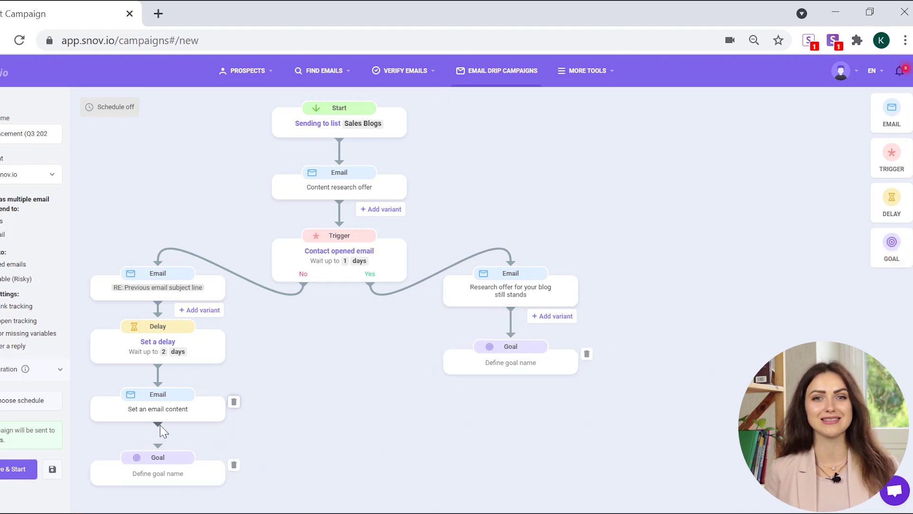
{"action": "left_click_drag", "start_coordinate": [160, 426], "coordinate": [159, 444]}
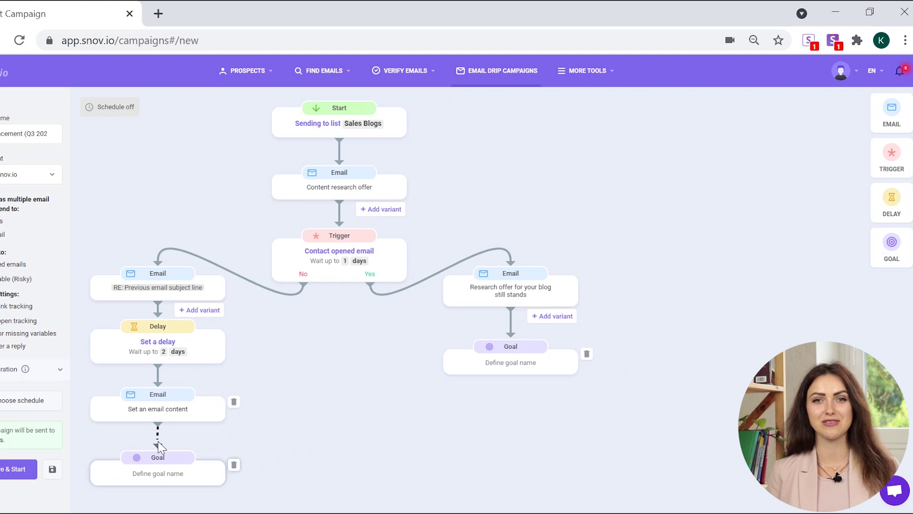
Step: Name the bottom goal 'Try later' and the Yes-branch goal 'Ready for negotiations'
{"action": "left_click", "coordinate": [158, 472]}
{"action": "left_click", "coordinate": [804, 151]}
{"action": "type", "text": "Try later"}
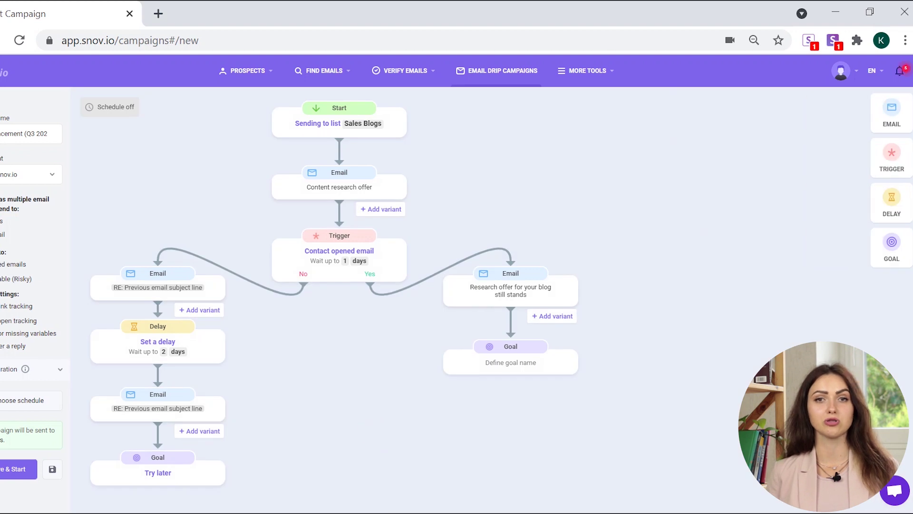
{"action": "left_click", "coordinate": [501, 363]}
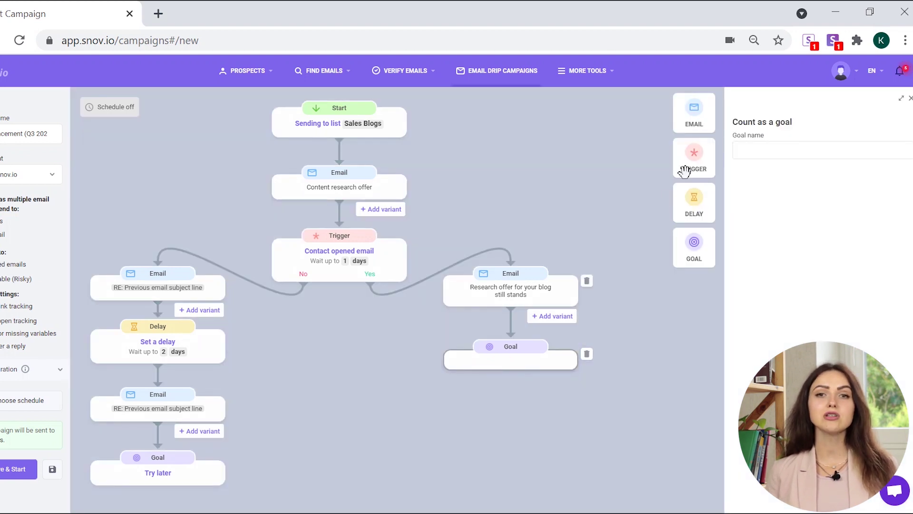
{"action": "left_click", "coordinate": [764, 152]}
{"action": "key", "text": "ctrl+v"}
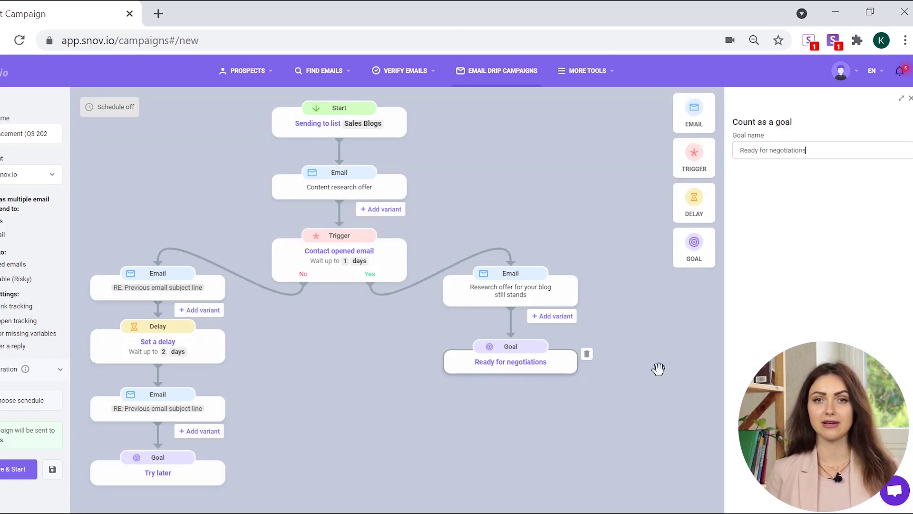
{"action": "left_click", "coordinate": [647, 377]}
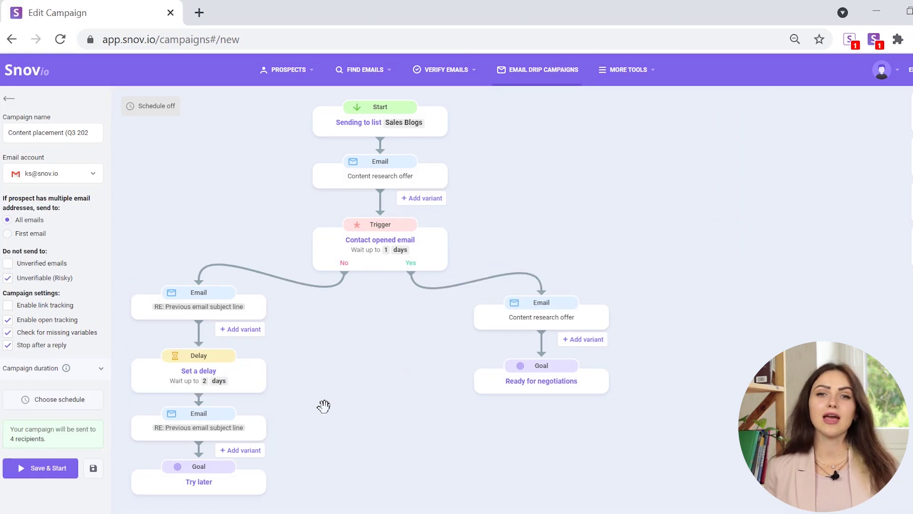
Step: Create an 'EST' schedule in (GMT-04:00) US/Eastern time and apply it to the campaign
{"action": "left_click", "coordinate": [91, 404]}
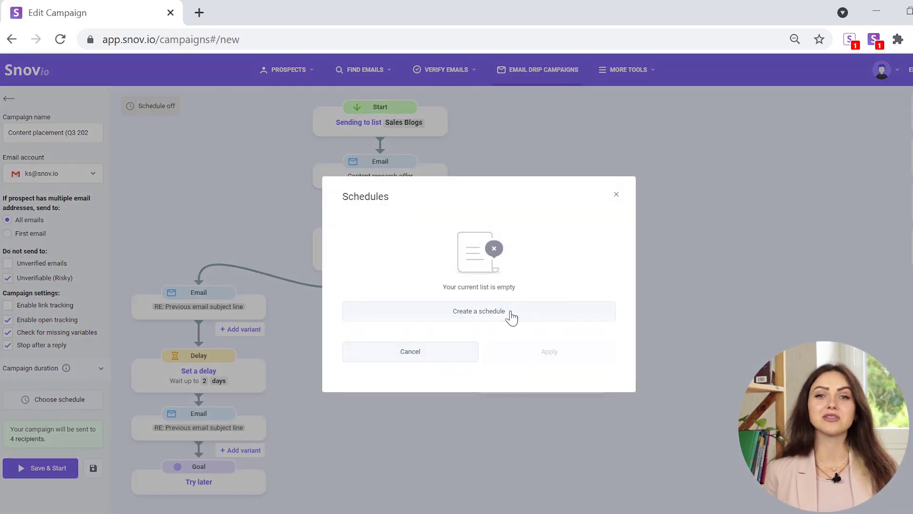
{"action": "left_click", "coordinate": [510, 314]}
{"action": "left_click", "coordinate": [453, 172]}
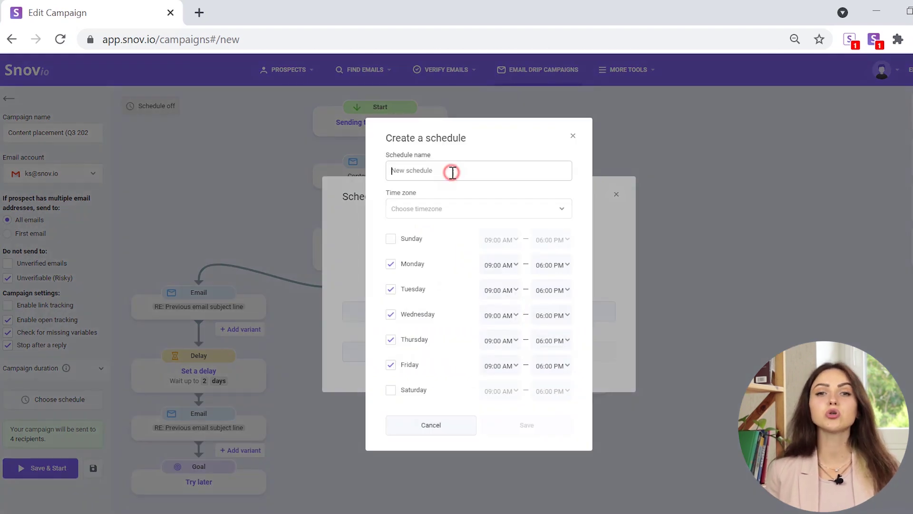
{"action": "left_click", "coordinate": [453, 215]}
{"action": "type", "text": "east"}
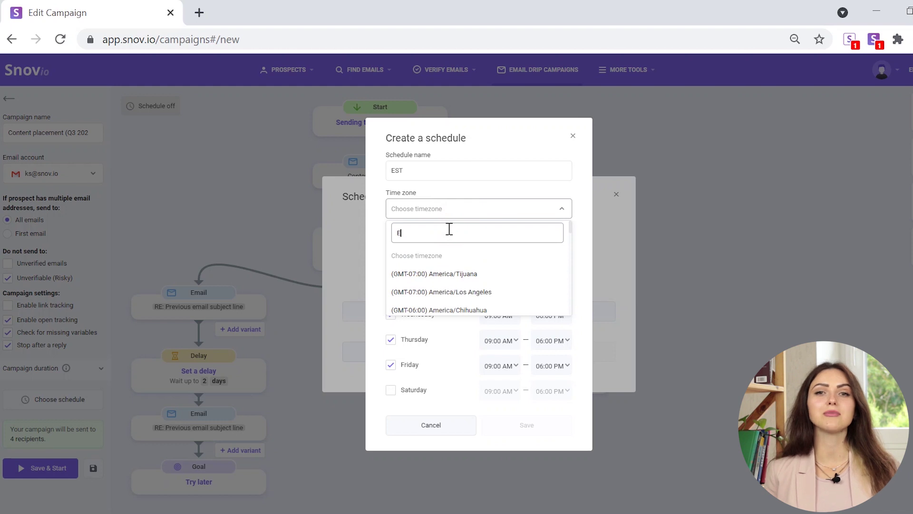
{"action": "left_click", "coordinate": [450, 272]}
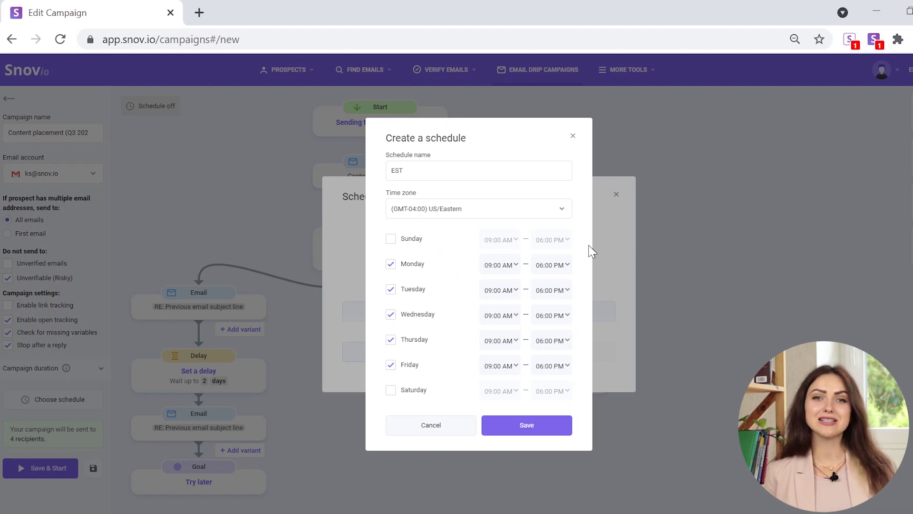
{"action": "left_click", "coordinate": [560, 431]}
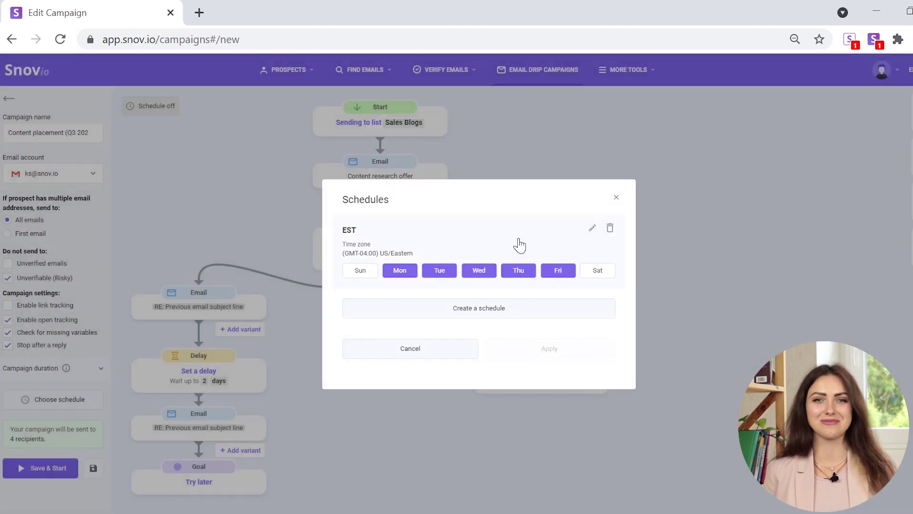
{"action": "left_click", "coordinate": [520, 245]}
{"action": "left_click", "coordinate": [552, 352]}
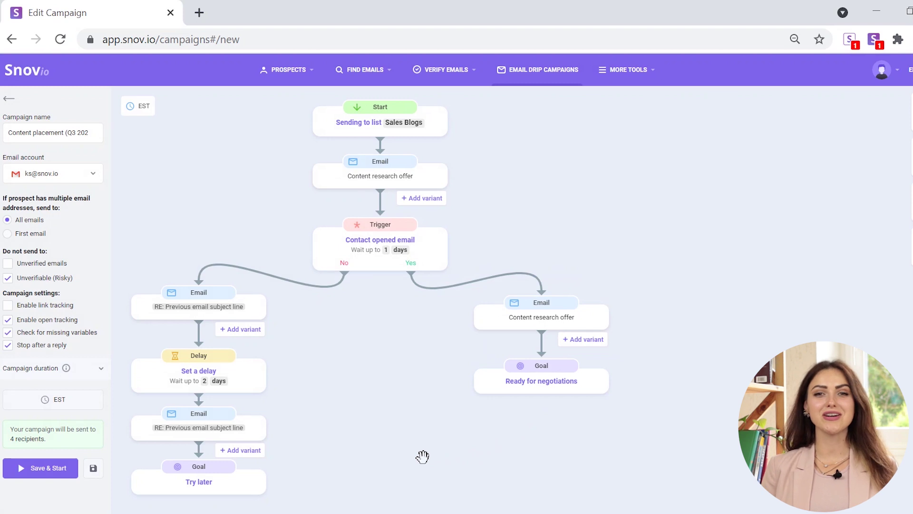
Step: Start the campaign, then pause it and reopen it for editing
{"action": "left_click", "coordinate": [45, 468]}
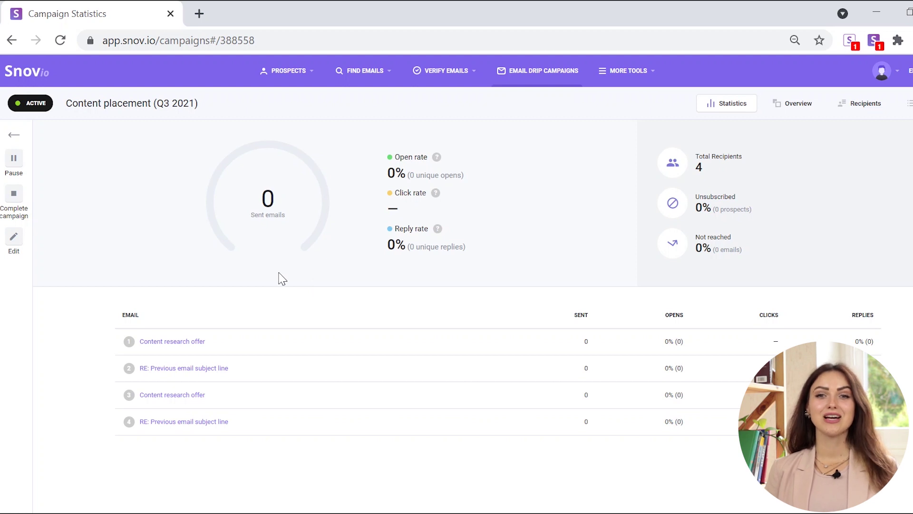
{"action": "left_click", "coordinate": [15, 159]}
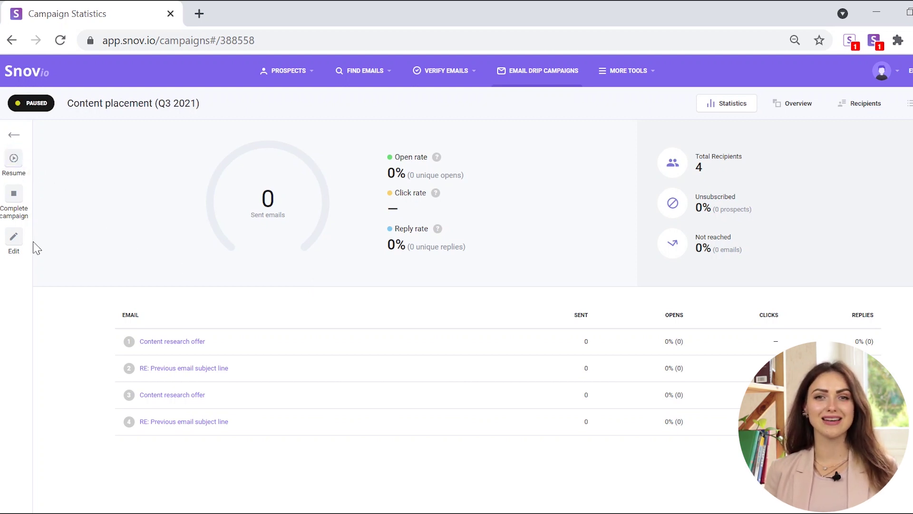
{"action": "left_click", "coordinate": [14, 238]}
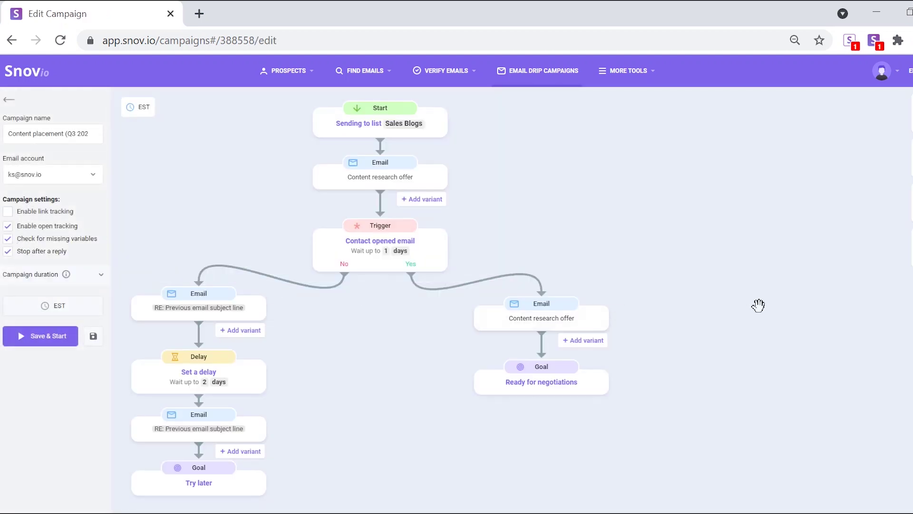
Step: Replace the No-branch 'Try later' goal with a 2-day delay
{"action": "scroll", "coordinate": [760, 306], "scroll_direction": "down", "scroll_amount": 3}
{"action": "left_click", "coordinate": [268, 321]}
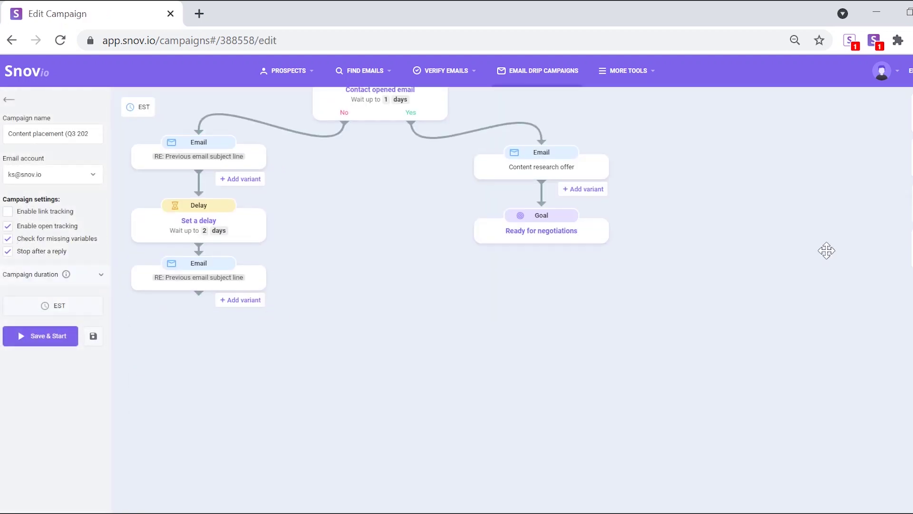
{"action": "left_click", "coordinate": [199, 293]}
{"action": "left_click", "coordinate": [209, 340]}
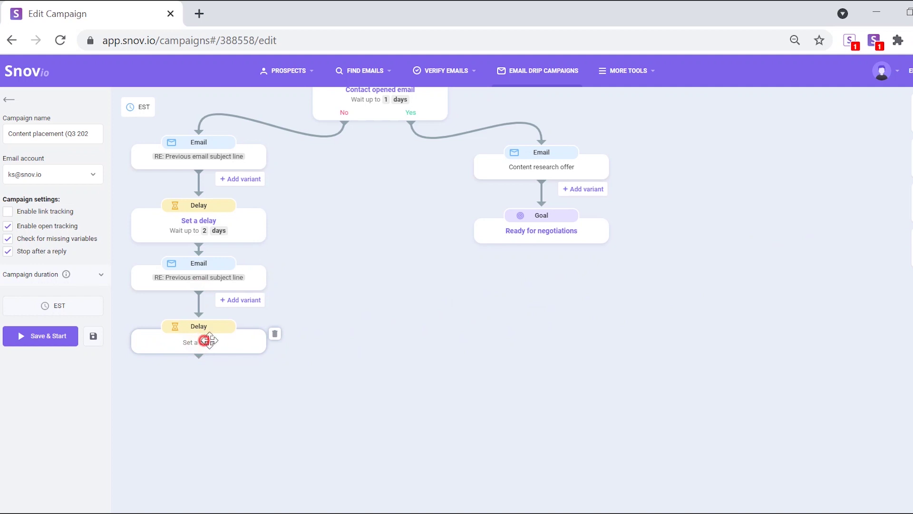
{"action": "left_click", "coordinate": [795, 142]}
{"action": "left_click", "coordinate": [840, 140]}
{"action": "left_click", "coordinate": [832, 157]}
Step: Add an email after the delay using a template from the Follow-ups category
{"action": "left_click_drag", "start_coordinate": [735, 113], "coordinate": [199, 405]}
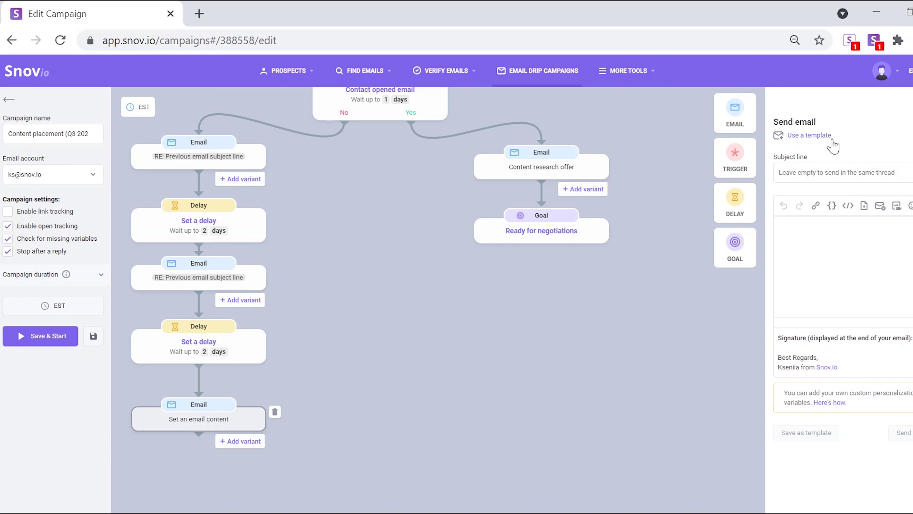
{"action": "left_click", "coordinate": [818, 135]}
{"action": "left_click", "coordinate": [816, 181]}
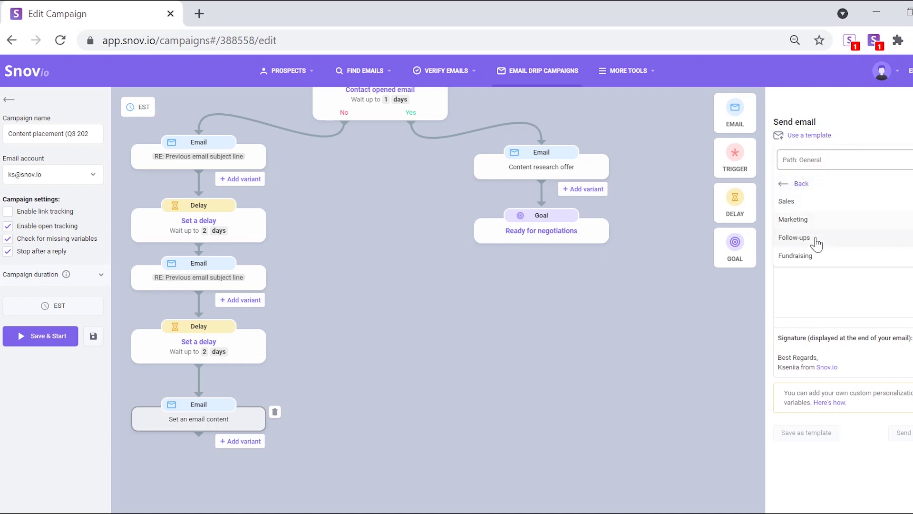
{"action": "left_click", "coordinate": [815, 240]}
{"action": "scroll", "coordinate": [833, 229], "scroll_direction": "down", "scroll_amount": 3}
{"action": "left_click", "coordinate": [833, 228]}
Step: Clear the subject for a same-thread reply and remove the placeholder name and company line
{"action": "left_click", "coordinate": [870, 171]}
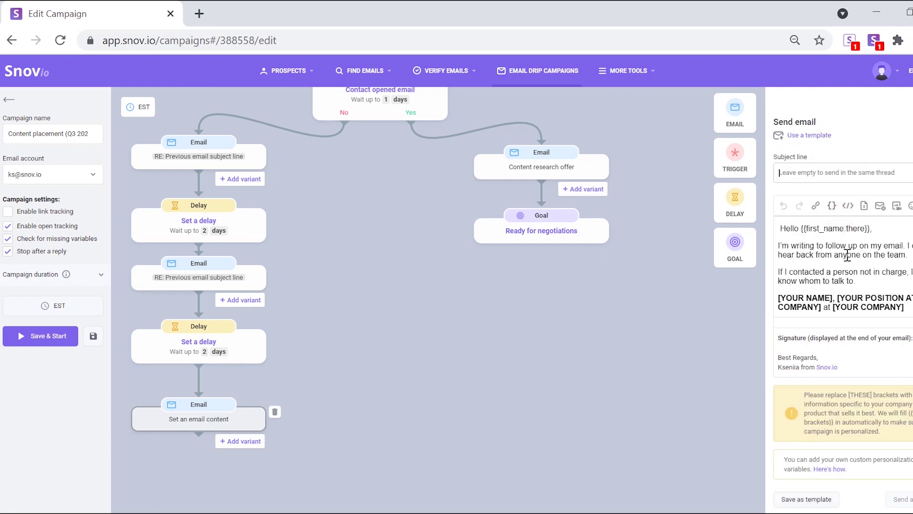
{"action": "scroll", "coordinate": [837, 247], "scroll_direction": "down", "scroll_amount": 1}
{"action": "left_click_drag", "start_coordinate": [904, 281], "coordinate": [779, 272]}
{"action": "key", "text": "BackSpace"}
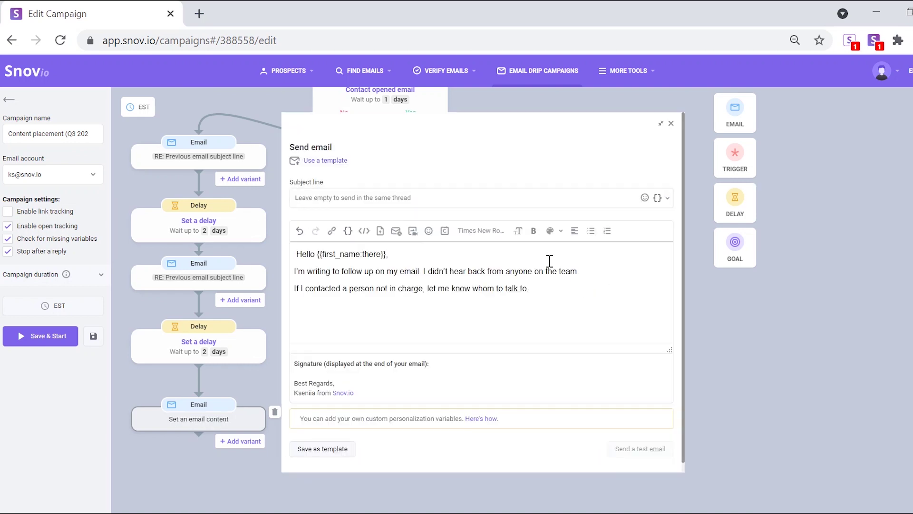
{"action": "key", "text": "Return"}
{"action": "key", "text": "Return"}
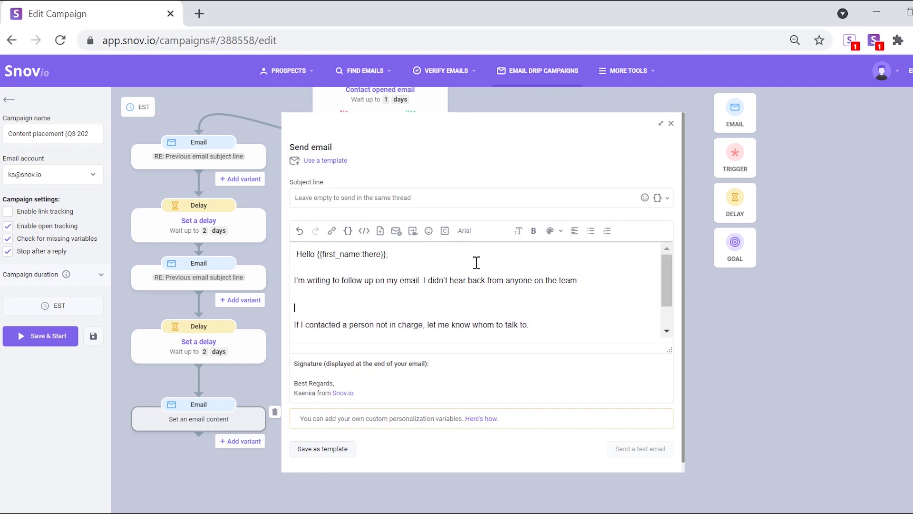
{"action": "left_click", "coordinate": [476, 262]}
{"action": "left_click", "coordinate": [741, 423]}
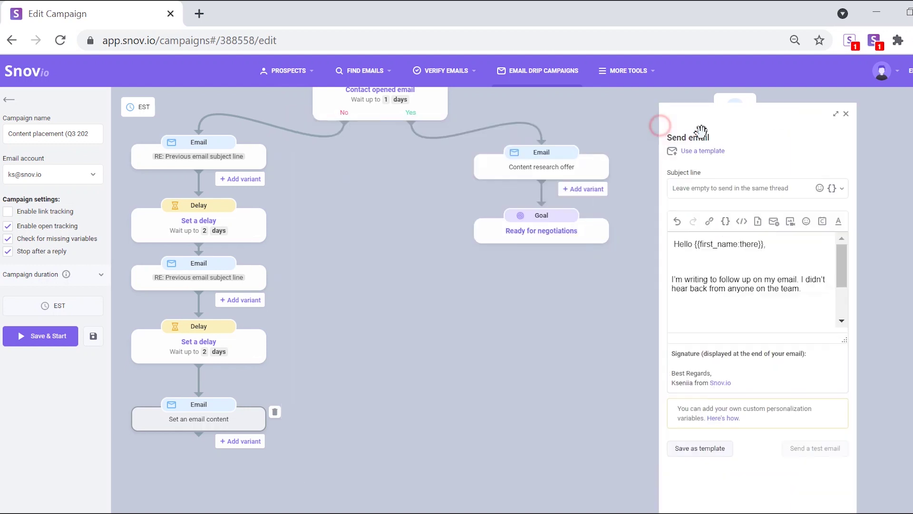
Step: End the No branch with a new goal named 'Try later'
{"action": "left_click_drag", "start_coordinate": [809, 245], "coordinate": [206, 497]}
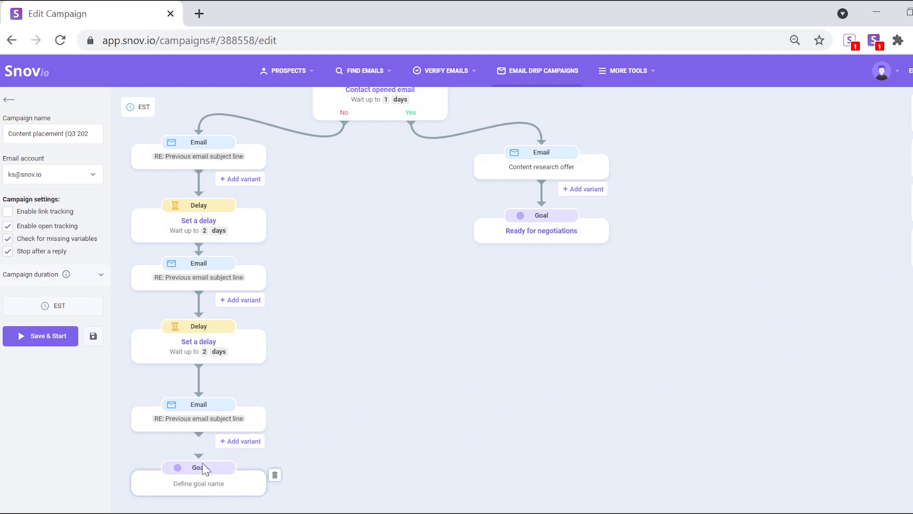
{"action": "left_click", "coordinate": [194, 480]}
{"action": "left_click", "coordinate": [809, 158]}
{"action": "type", "text": "Try later"}
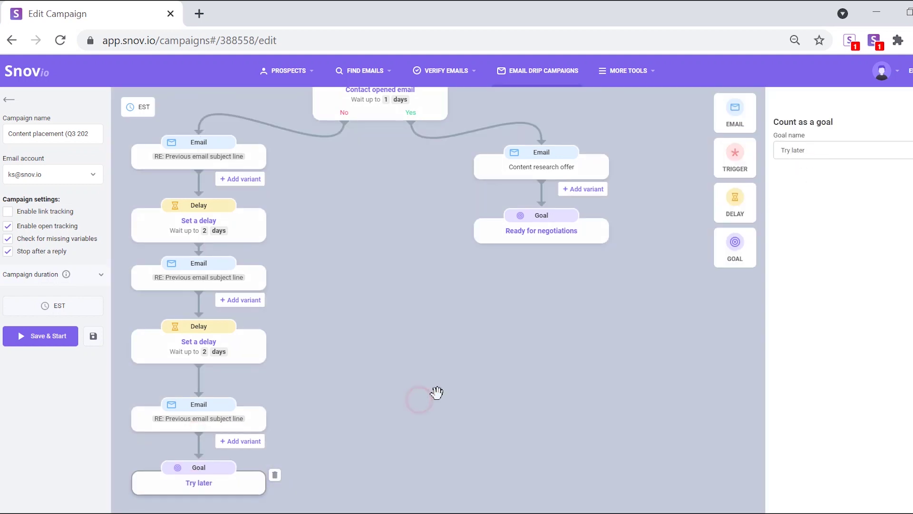
{"action": "left_click", "coordinate": [419, 400]}
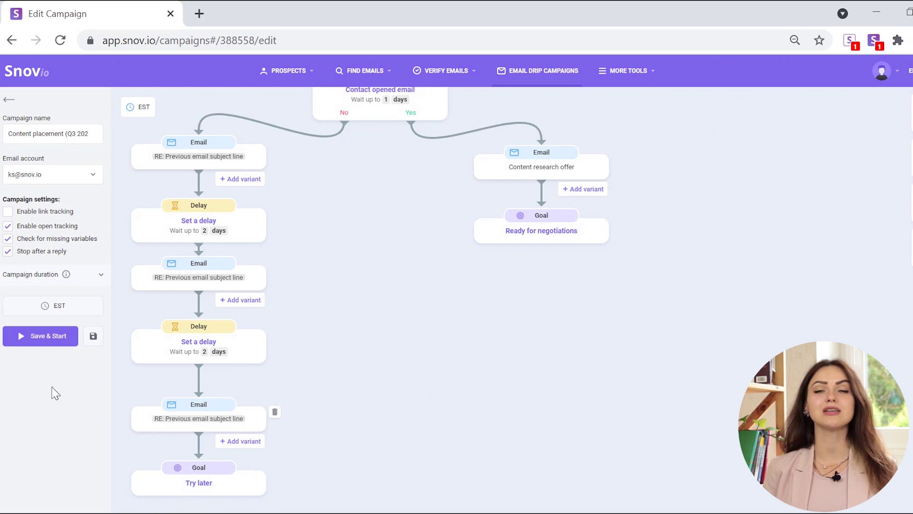
Step: Save and restart the edited campaign with Save & Start
{"action": "left_click", "coordinate": [36, 351]}
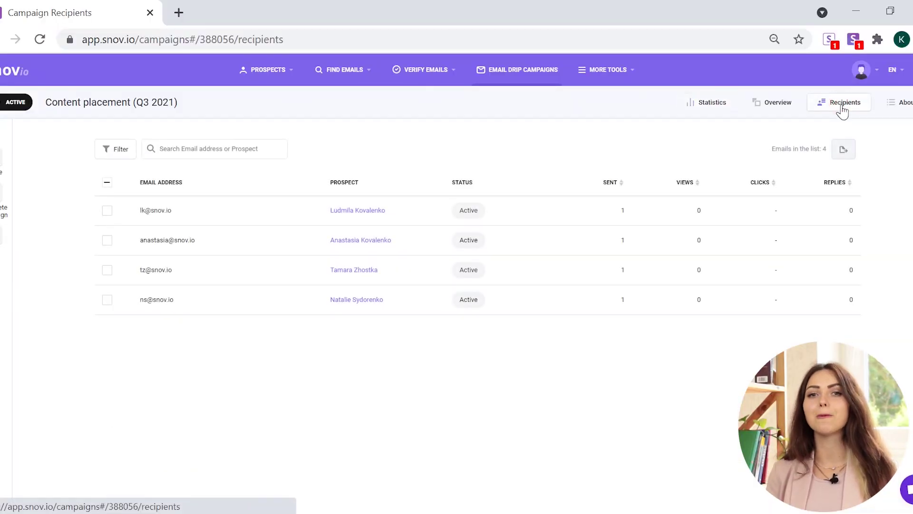
Step: Change the third recipient's status from Active to Paused
{"action": "left_click", "coordinate": [487, 275]}
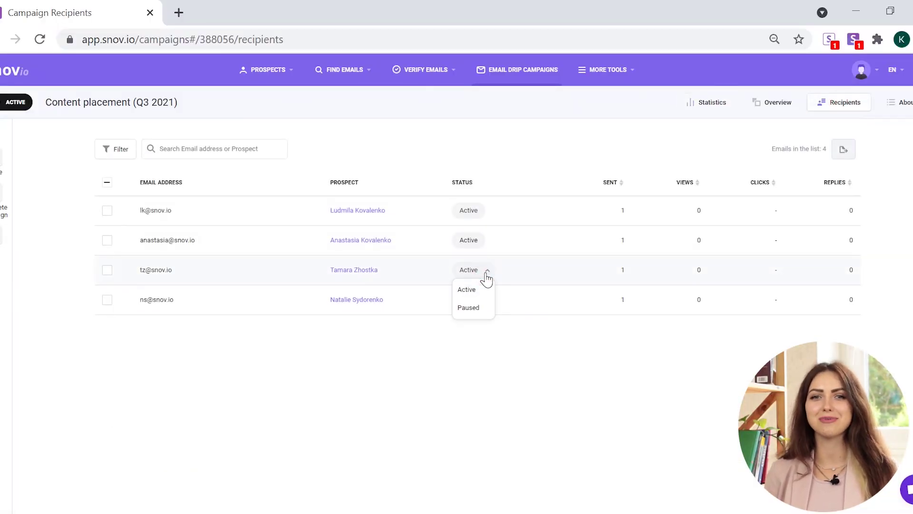
{"action": "left_click", "coordinate": [483, 311]}
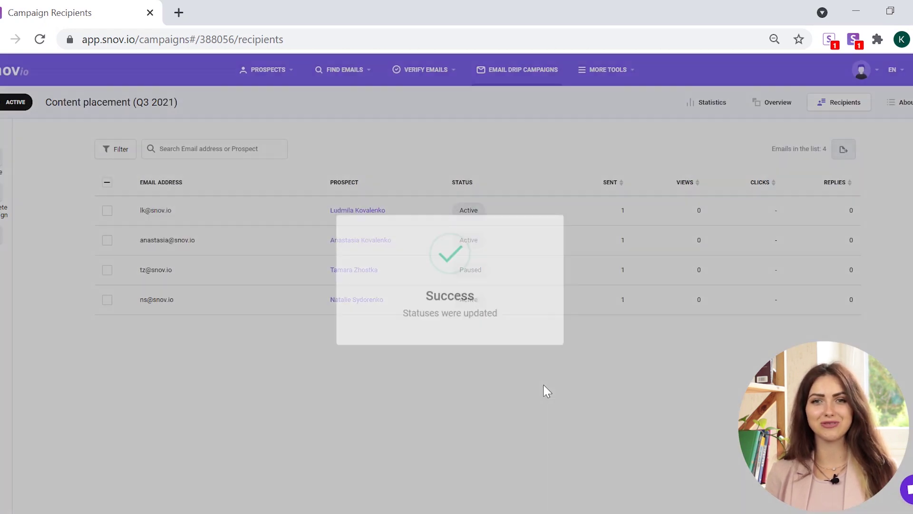